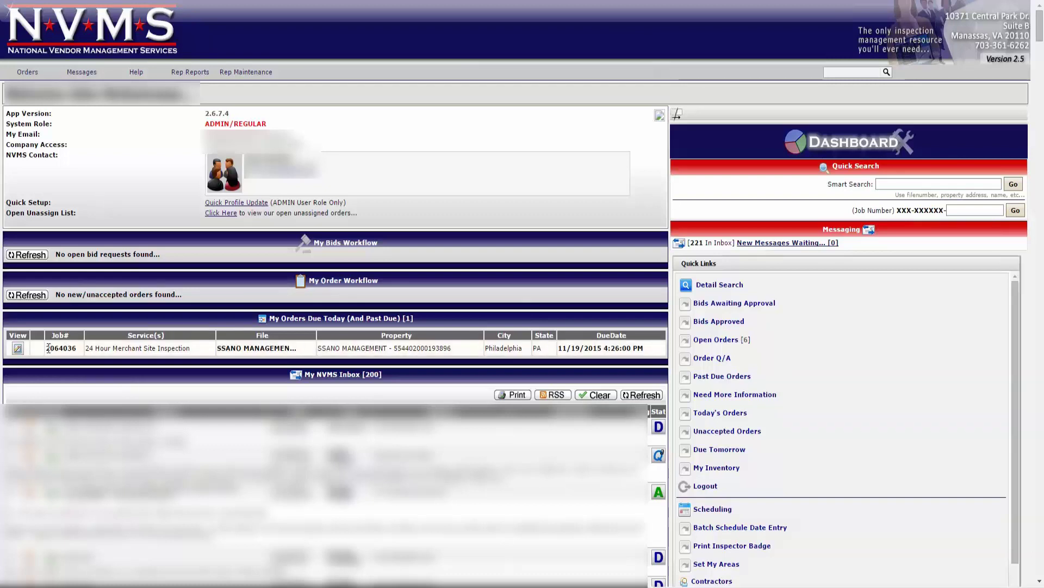
Step: Open the 24 Hour Merchant Site Inspection order from the orders due today and dismiss the new-messages popup
{"action": "left_click_drag", "start_coordinate": [46, 349], "coordinate": [75, 350]}
{"action": "left_click", "coordinate": [977, 211]}
{"action": "left_click", "coordinate": [18, 351]}
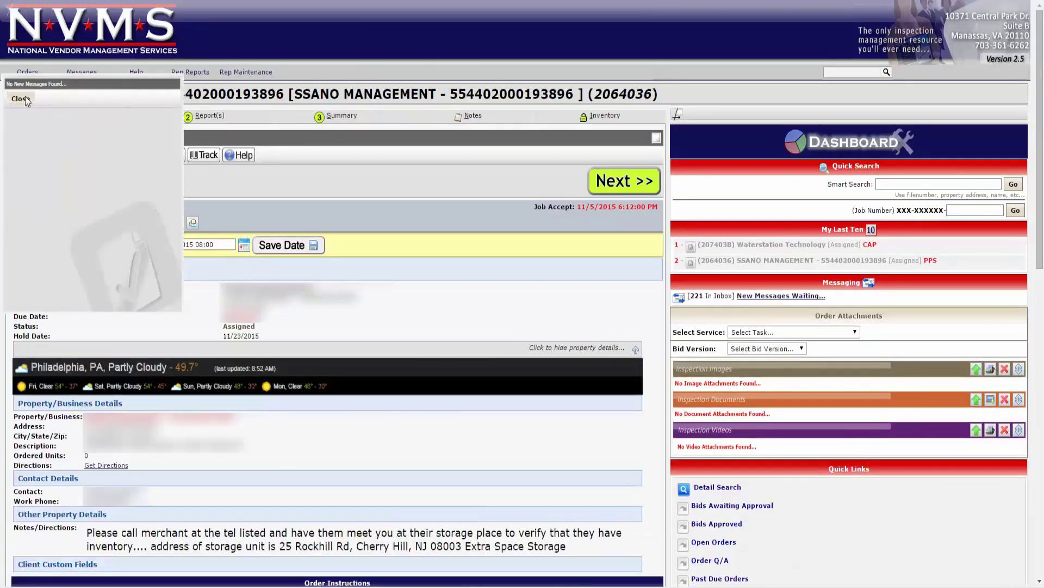
{"action": "left_click", "coordinate": [19, 98]}
{"action": "left_click", "coordinate": [31, 100]}
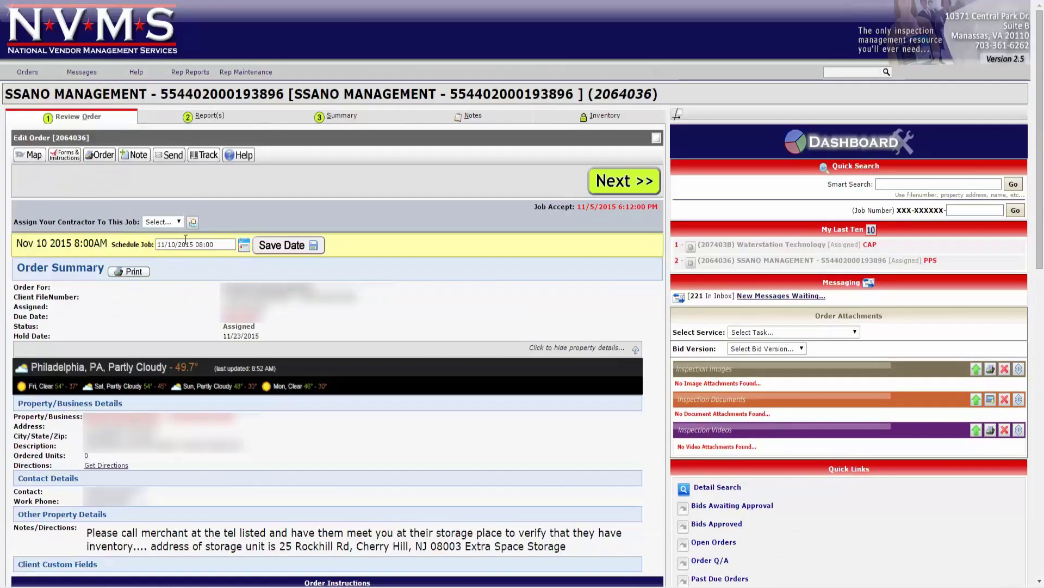
Step: Open the 24 Hour Merchant Site Inspection report from the order's reports and examine its instructions and questions
{"action": "left_click", "coordinate": [186, 119]}
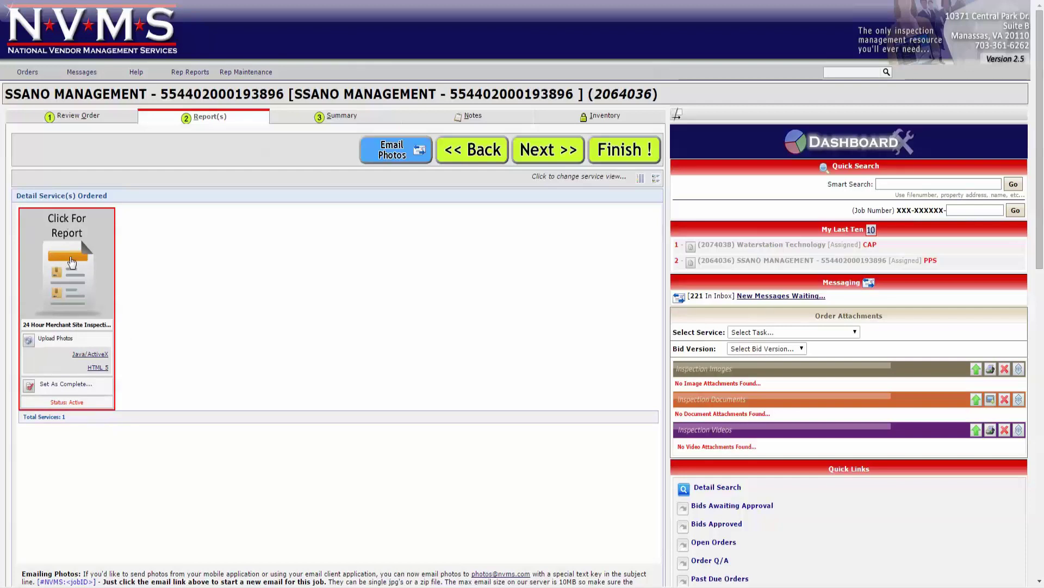
{"action": "left_click", "coordinate": [72, 261]}
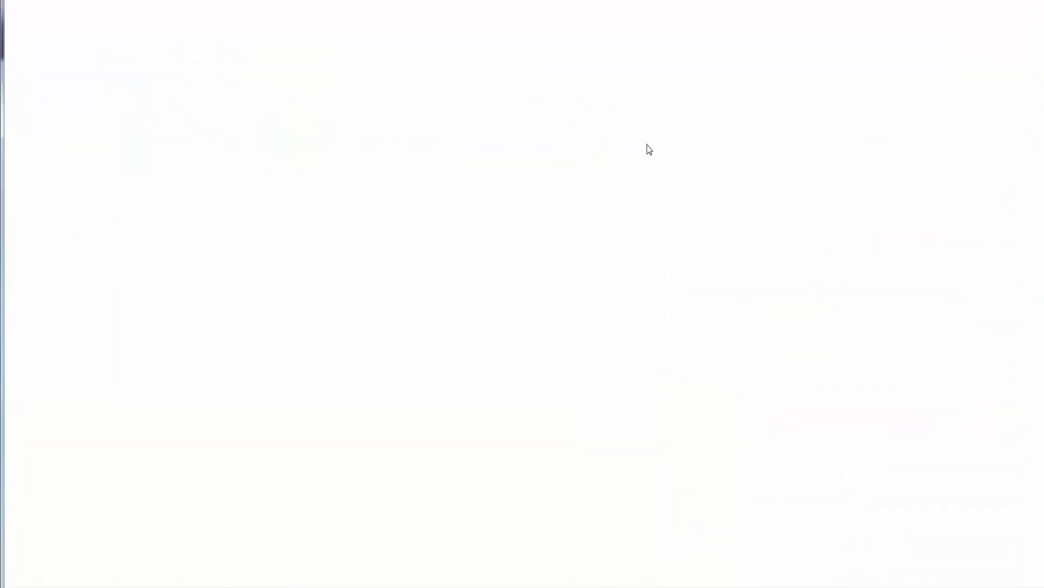
{"action": "scroll", "coordinate": [991, 177], "scroll_direction": "down", "scroll_amount": 2}
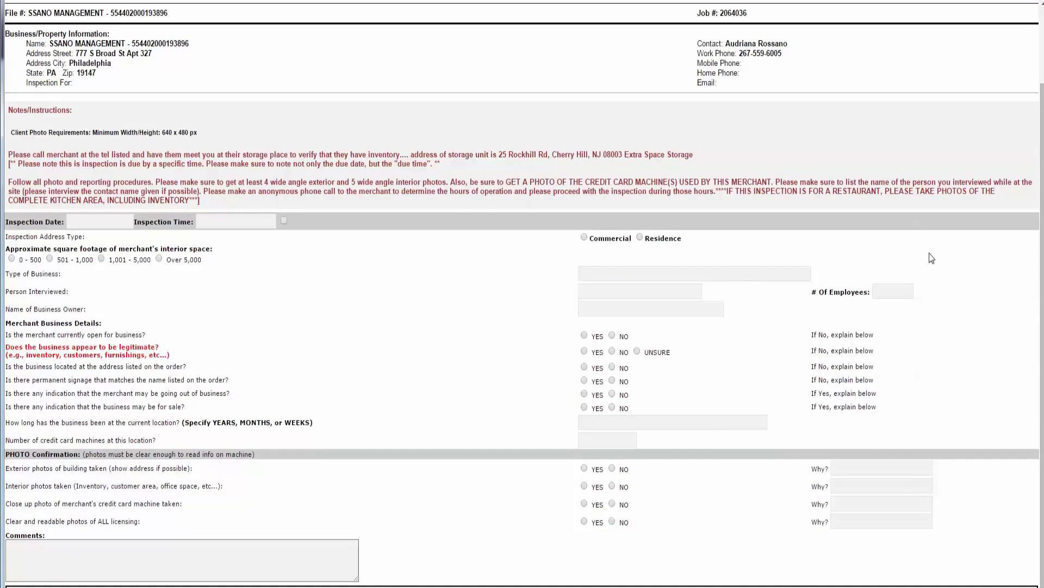
{"action": "scroll", "coordinate": [157, 82], "scroll_direction": "up", "scroll_amount": 2}
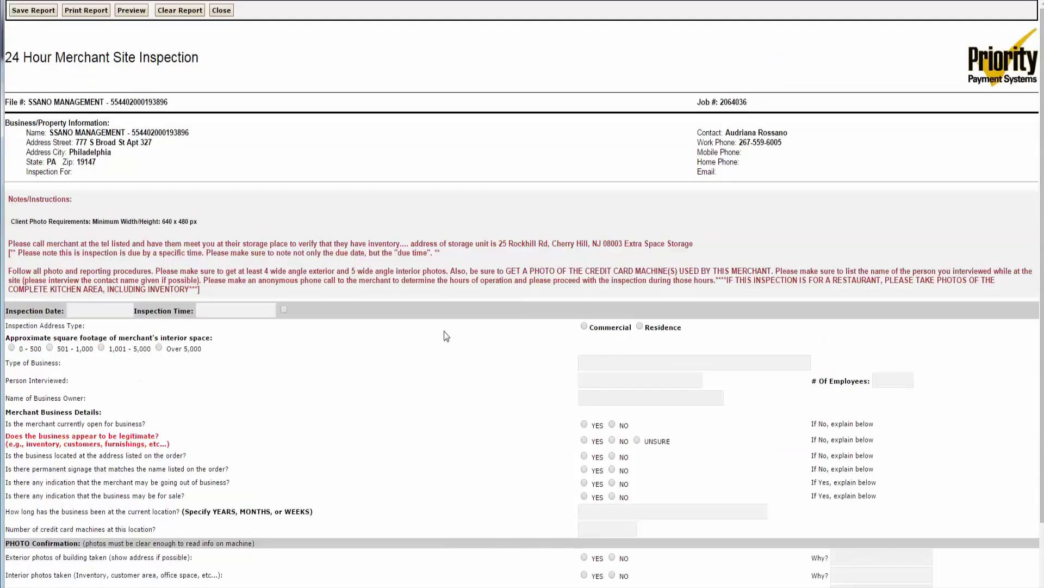
{"action": "scroll", "coordinate": [446, 335], "scroll_direction": "down", "scroll_amount": 2}
{"action": "scroll", "coordinate": [446, 335], "scroll_direction": "up", "scroll_amount": 1}
{"action": "scroll", "coordinate": [446, 336], "scroll_direction": "down", "scroll_amount": 1}
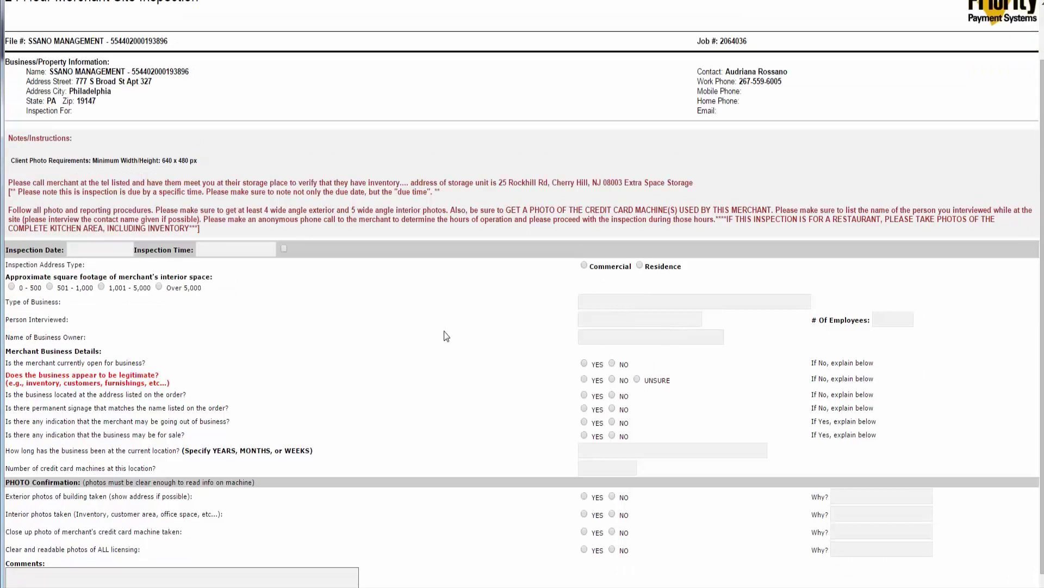
{"action": "scroll", "coordinate": [447, 336], "scroll_direction": "down", "scroll_amount": 1}
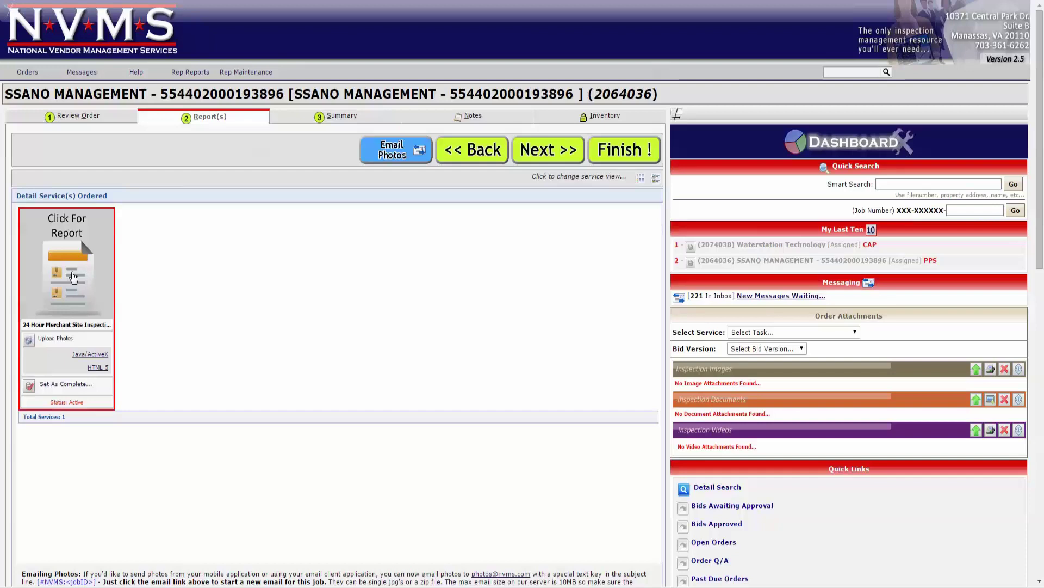
Step: Reopen the merchant site inspection report form, look over its fields and close it
{"action": "left_click", "coordinate": [74, 269]}
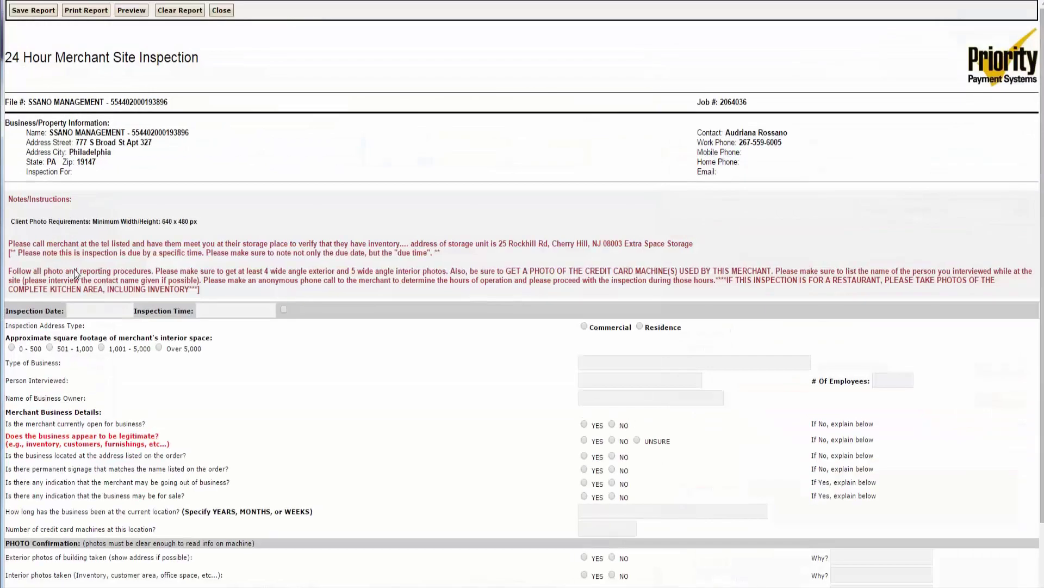
{"action": "scroll", "coordinate": [251, 353], "scroll_direction": "down", "scroll_amount": 1}
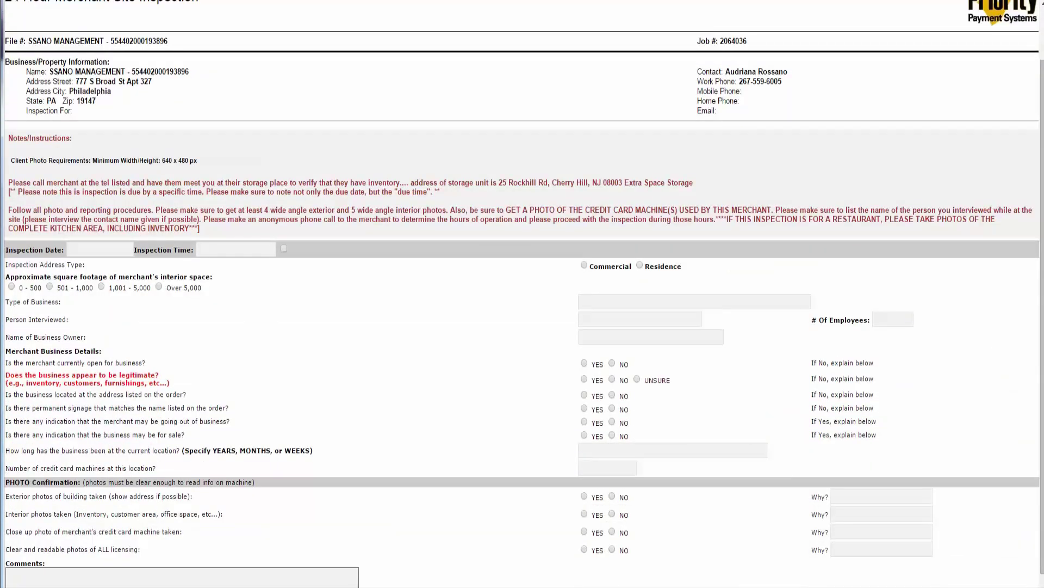
{"action": "key", "text": "ctrl+w"}
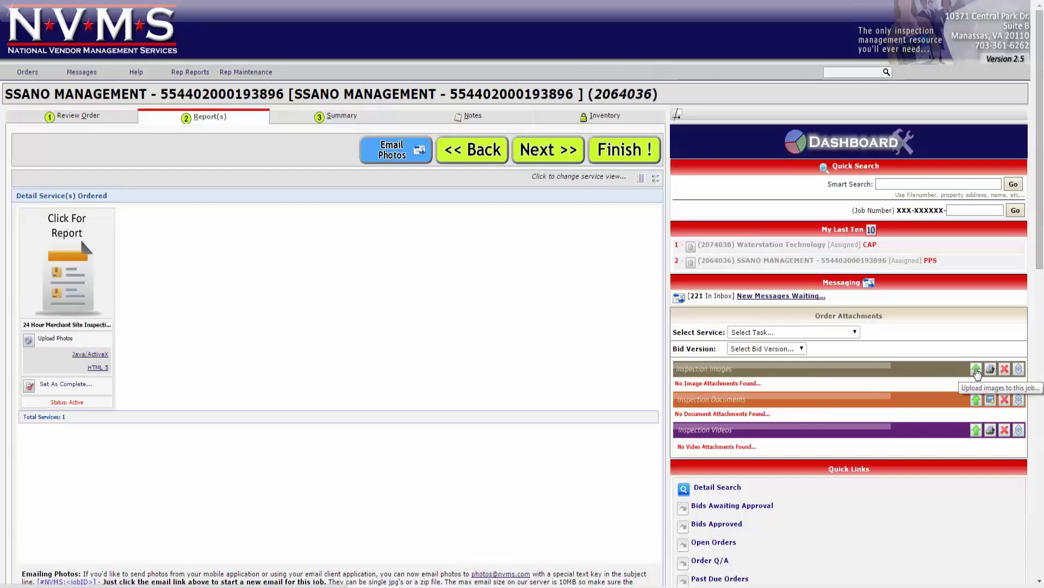
Step: Open the job's inspection image upload in the HTML 5 uploader and choose the 24 Hour Merchant Site Inspection service
{"action": "left_click", "coordinate": [977, 370]}
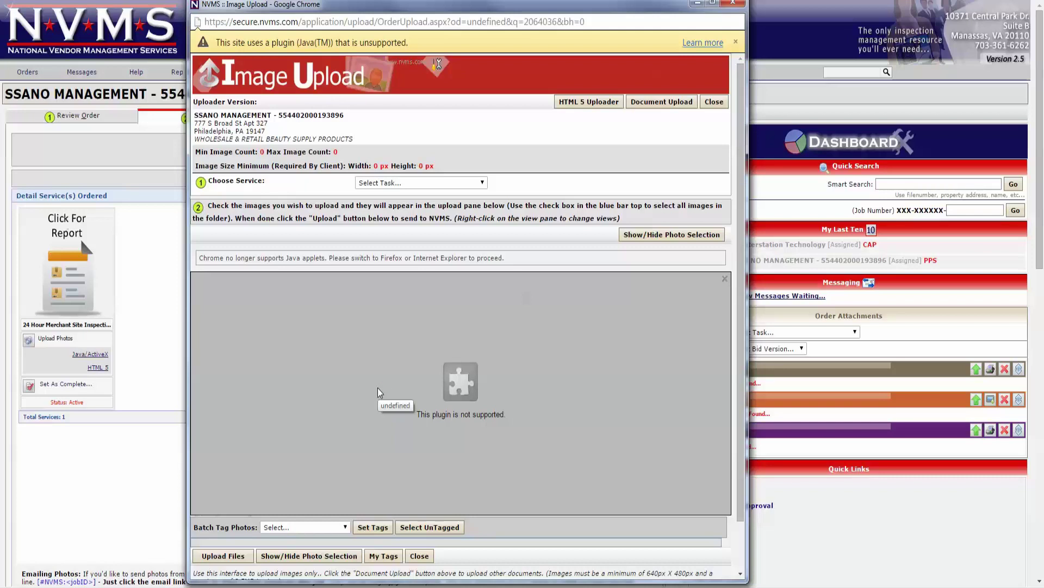
{"action": "left_click", "coordinate": [736, 41]}
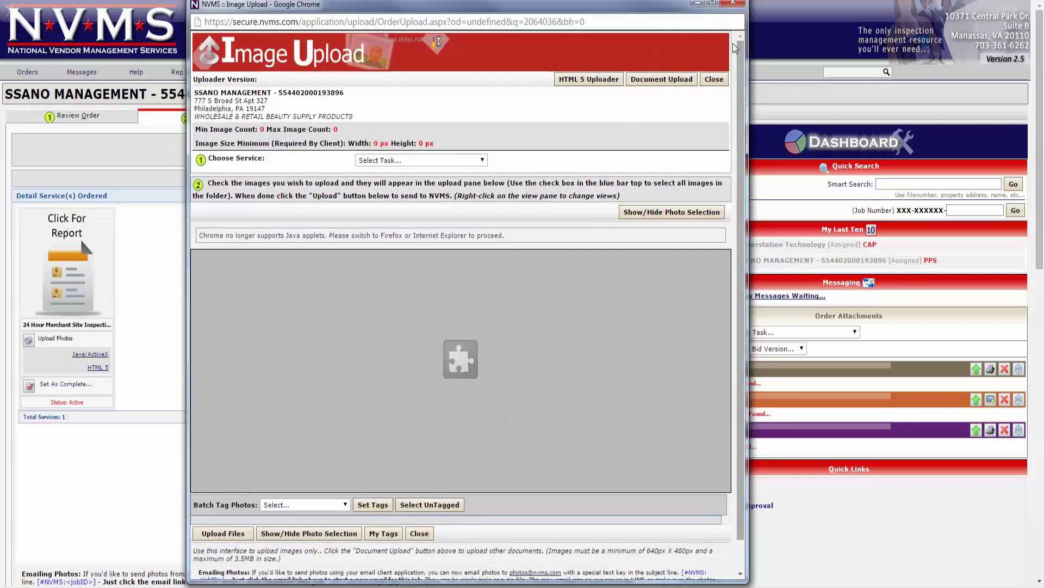
{"action": "left_click", "coordinate": [587, 81]}
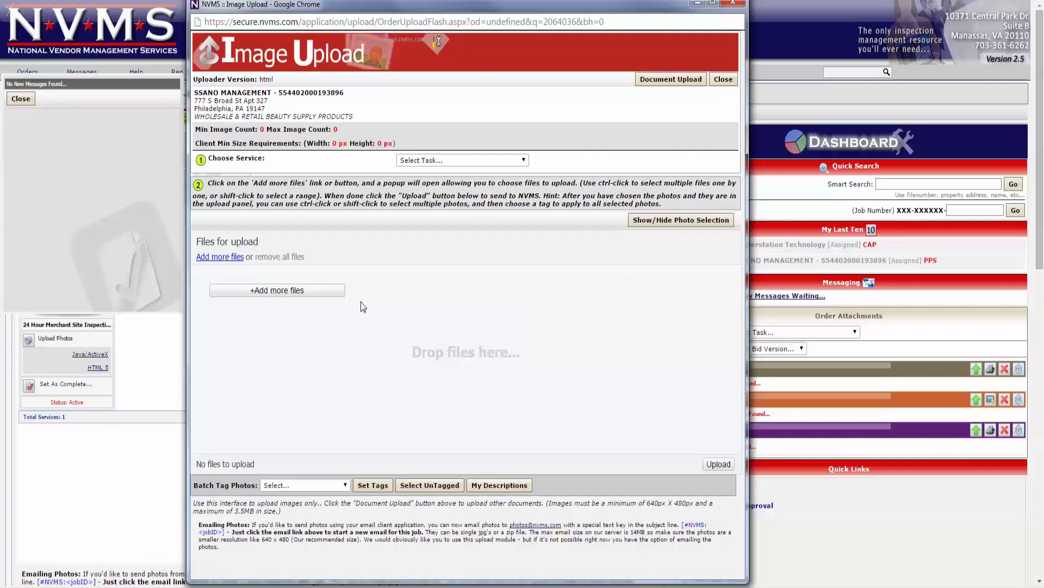
{"action": "left_click", "coordinate": [430, 161]}
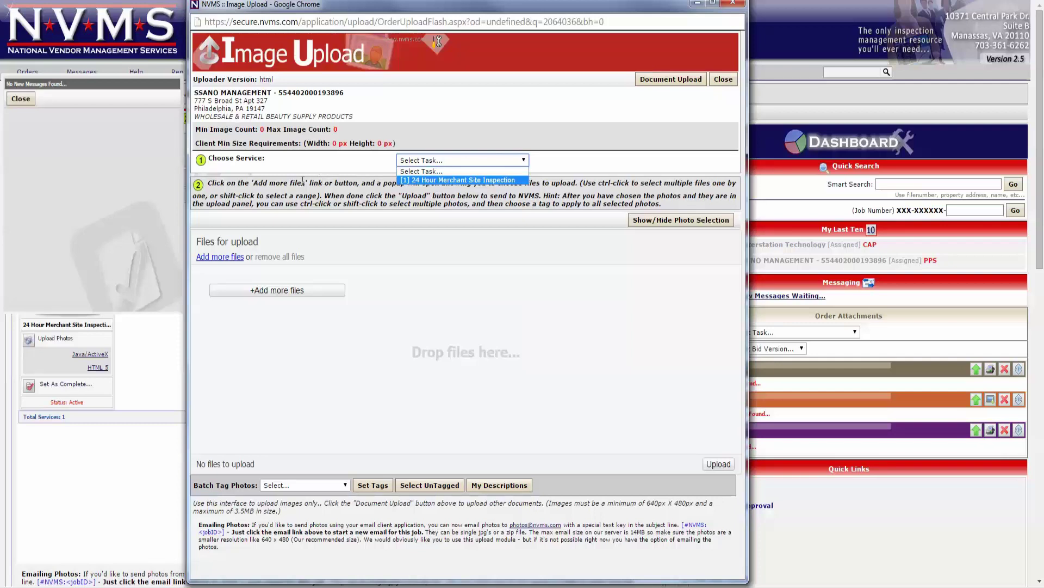
{"action": "left_click", "coordinate": [412, 181]}
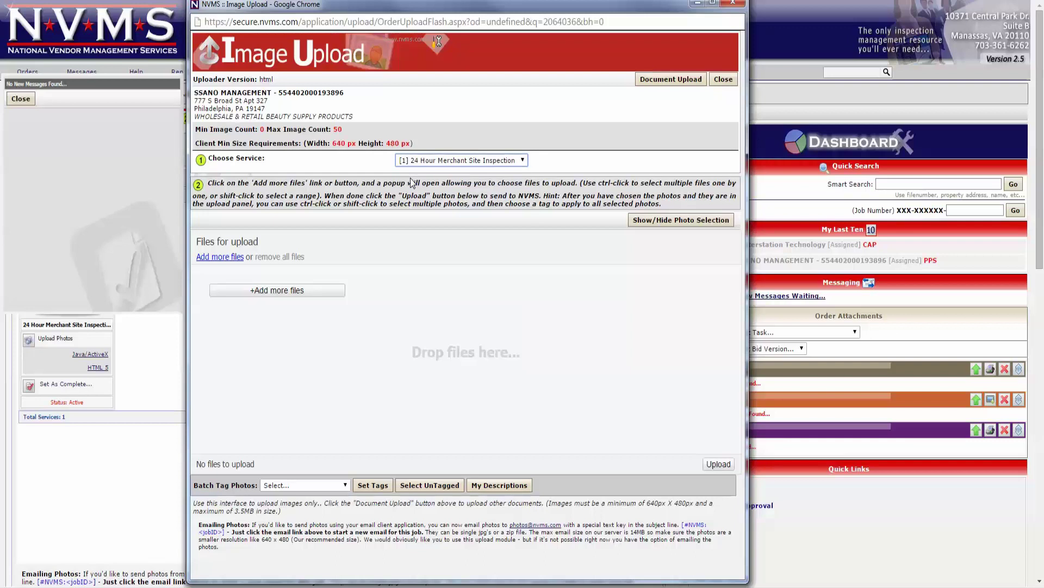
Step: Add the first six photos from the Other folder of the Pictures library to the files for upload
{"action": "left_click", "coordinate": [281, 292]}
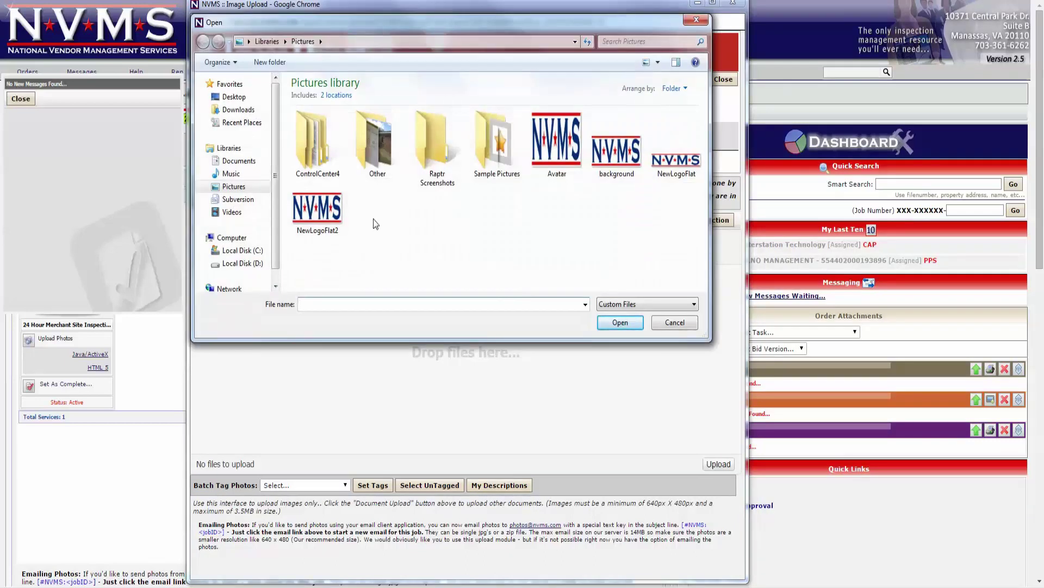
{"action": "double_click", "coordinate": [383, 170]}
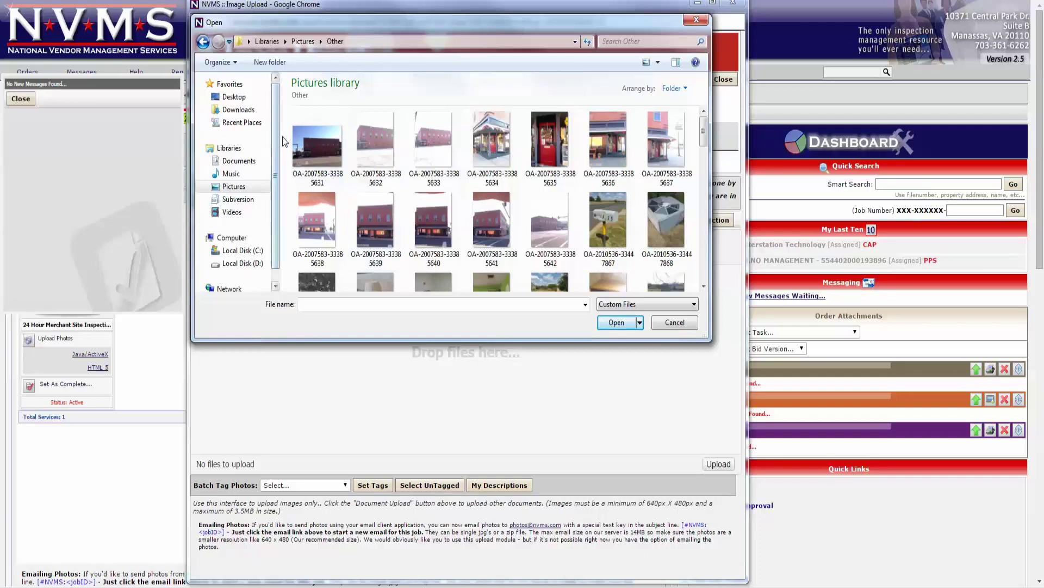
{"action": "left_click_drag", "start_coordinate": [283, 136], "coordinate": [617, 148]}
{"action": "left_click_drag", "start_coordinate": [516, 25], "coordinate": [509, 235]}
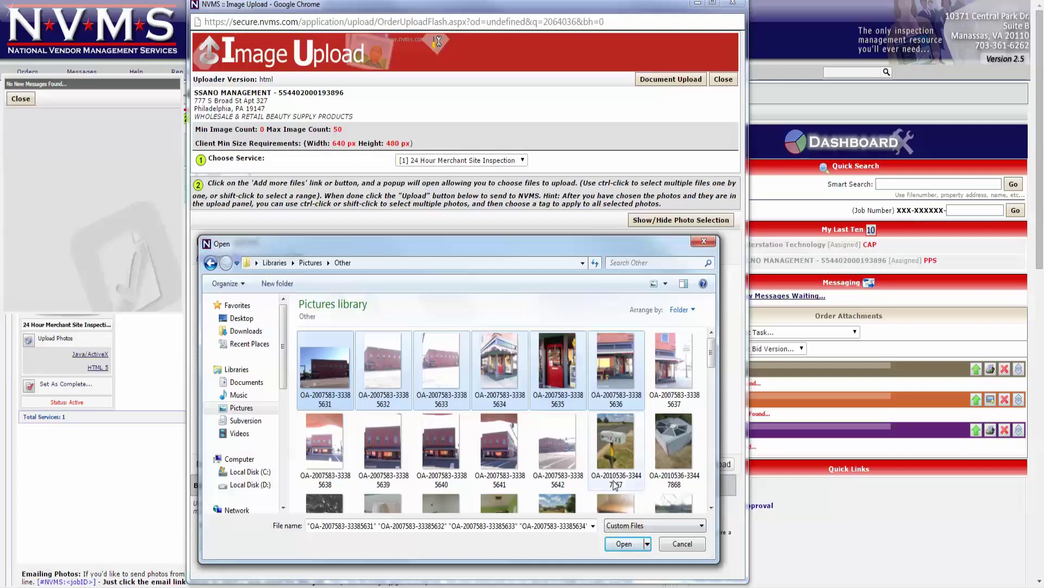
{"action": "left_click", "coordinate": [623, 544]}
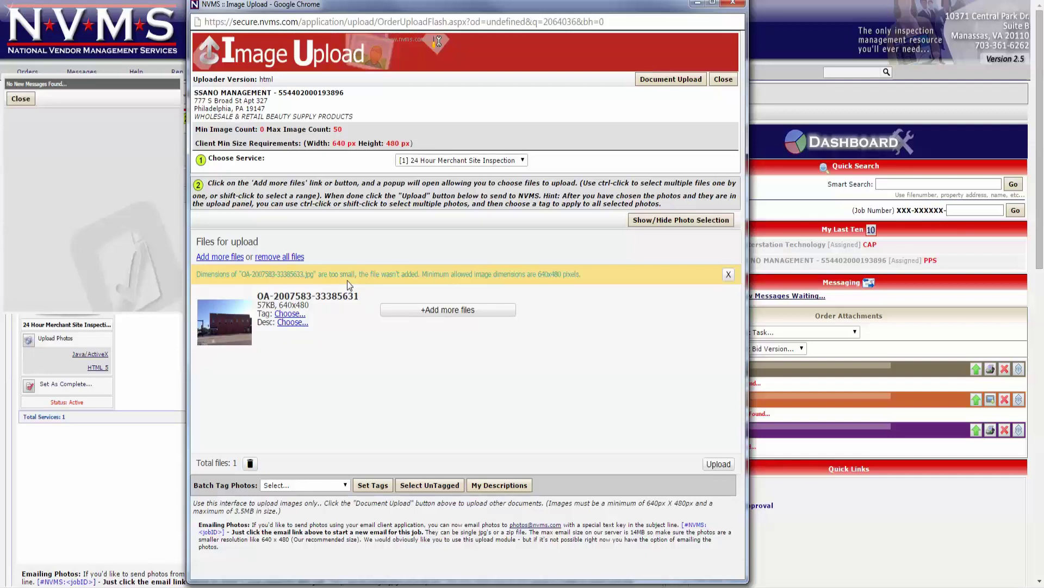
Step: Tag the building photo in the upload list as Back
{"action": "left_click", "coordinate": [287, 314]}
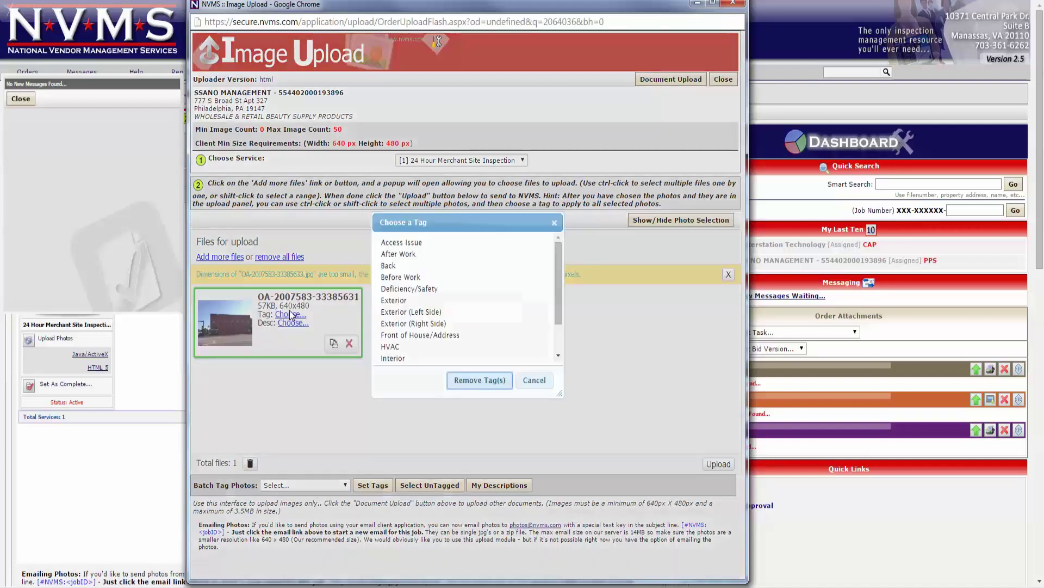
{"action": "left_click", "coordinate": [502, 265]}
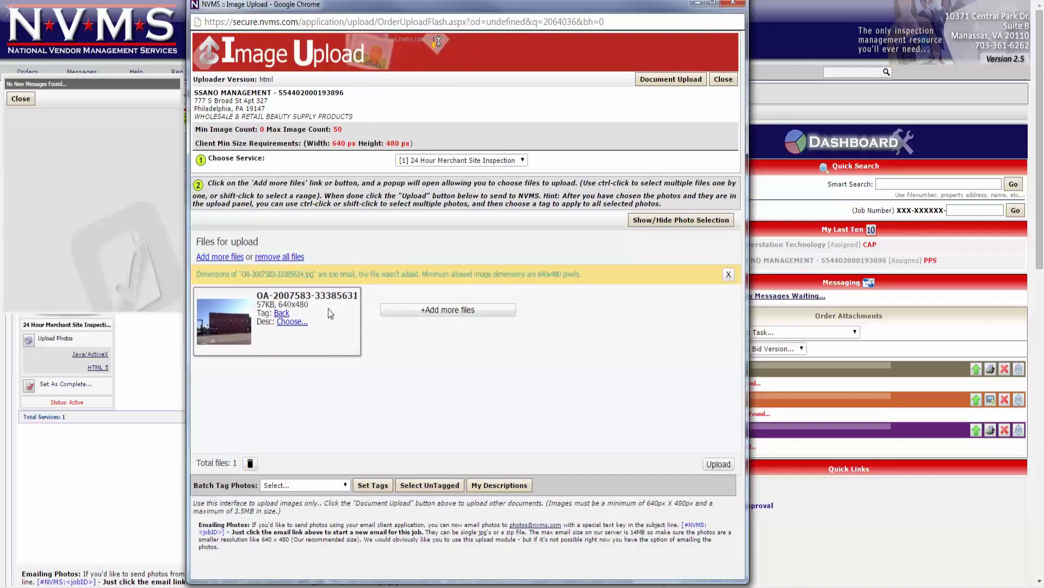
Step: Select the building photo and apply the Front of House/Address tag to it with batch tagging
{"action": "left_click", "coordinate": [240, 295]}
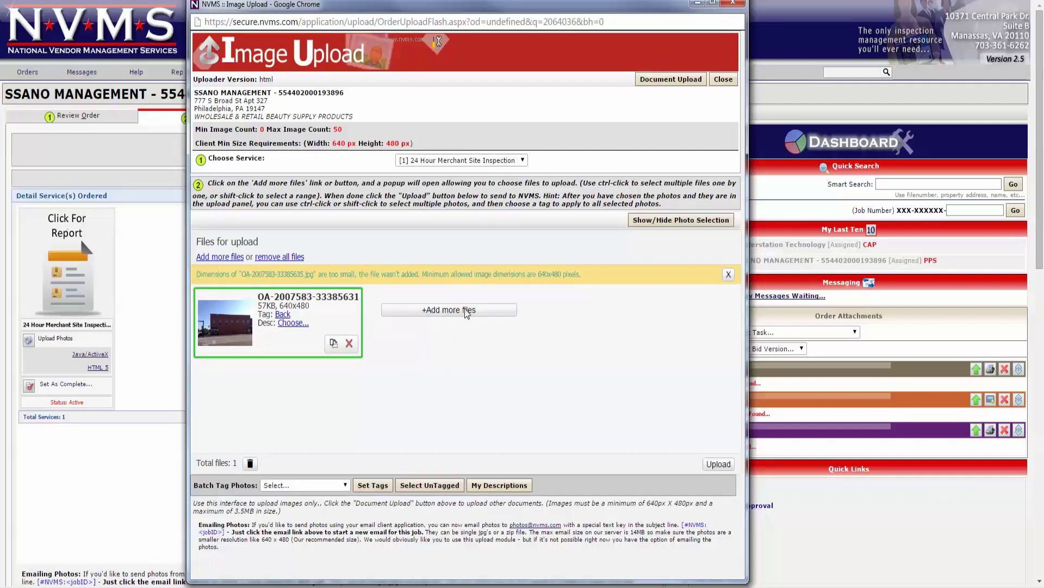
{"action": "left_click", "coordinate": [323, 487]}
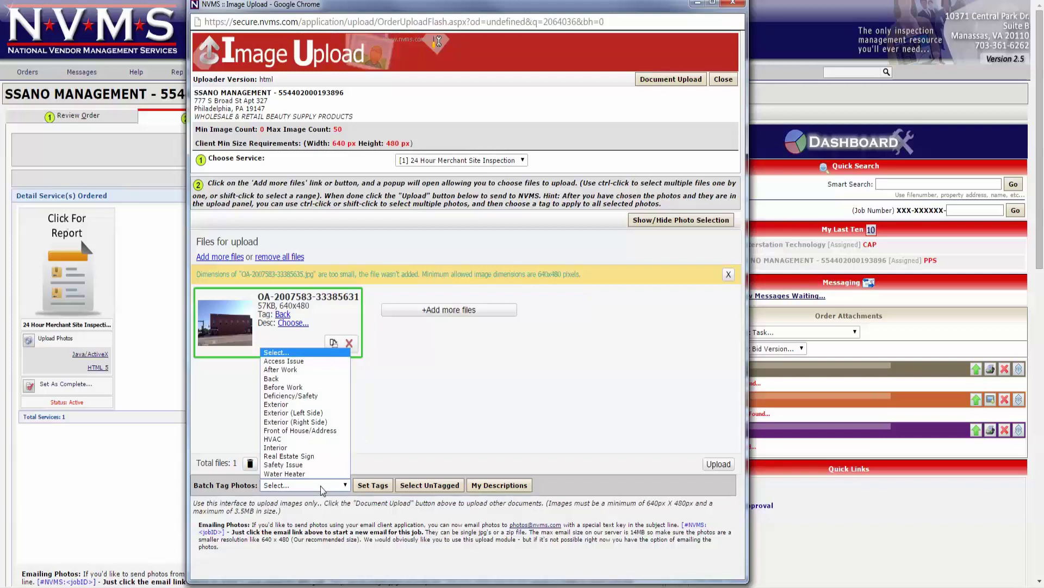
{"action": "left_click", "coordinate": [288, 447]}
{"action": "left_click", "coordinate": [318, 485]}
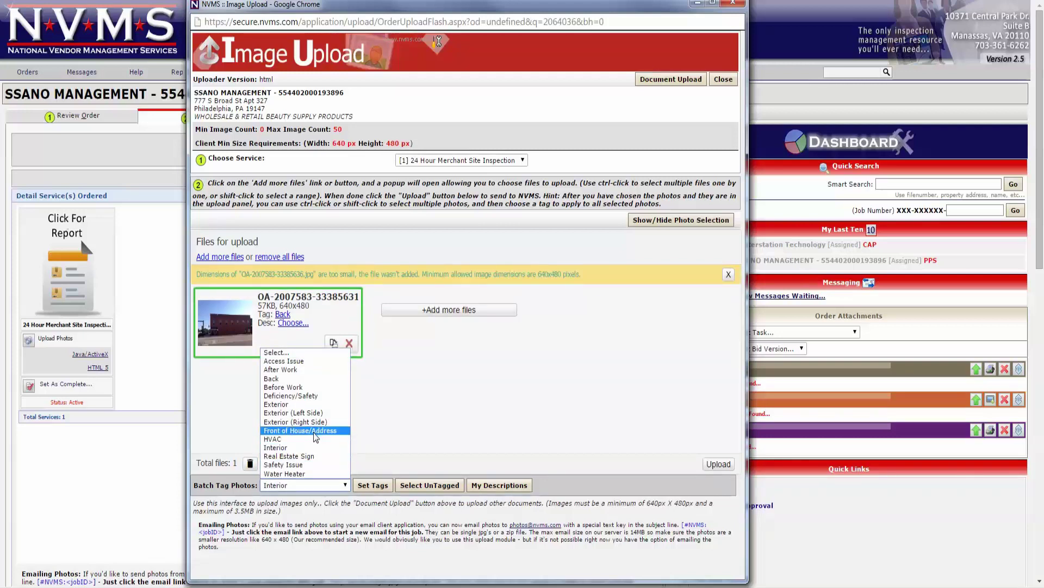
{"action": "left_click", "coordinate": [316, 433]}
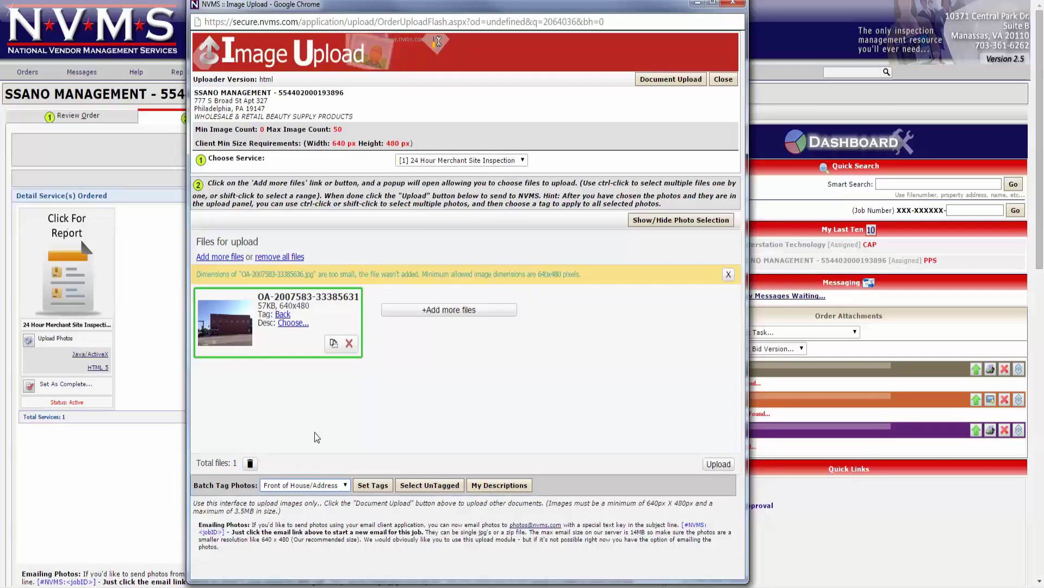
{"action": "left_click", "coordinate": [379, 483]}
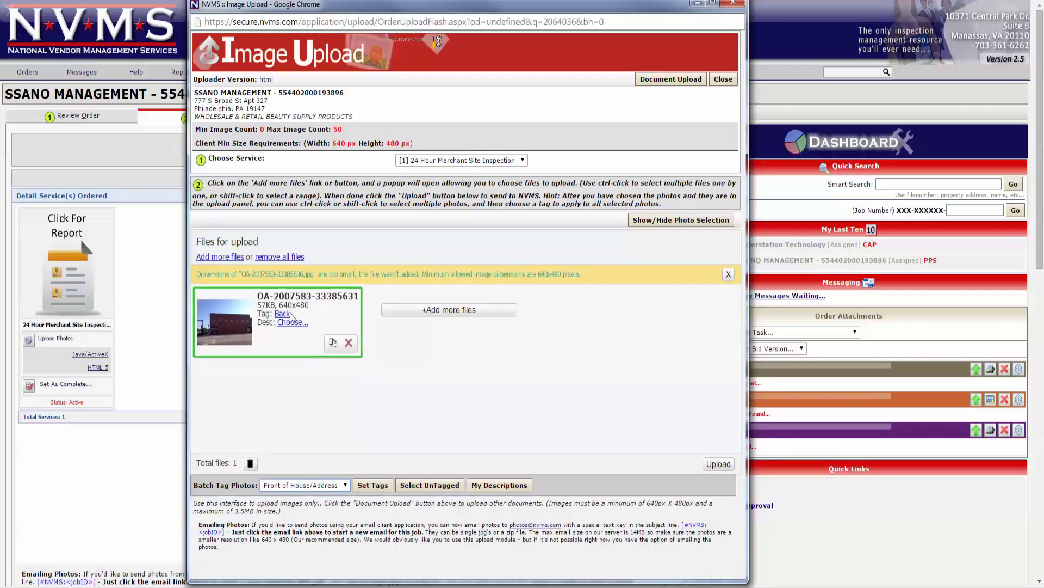
{"action": "left_click", "coordinate": [375, 489]}
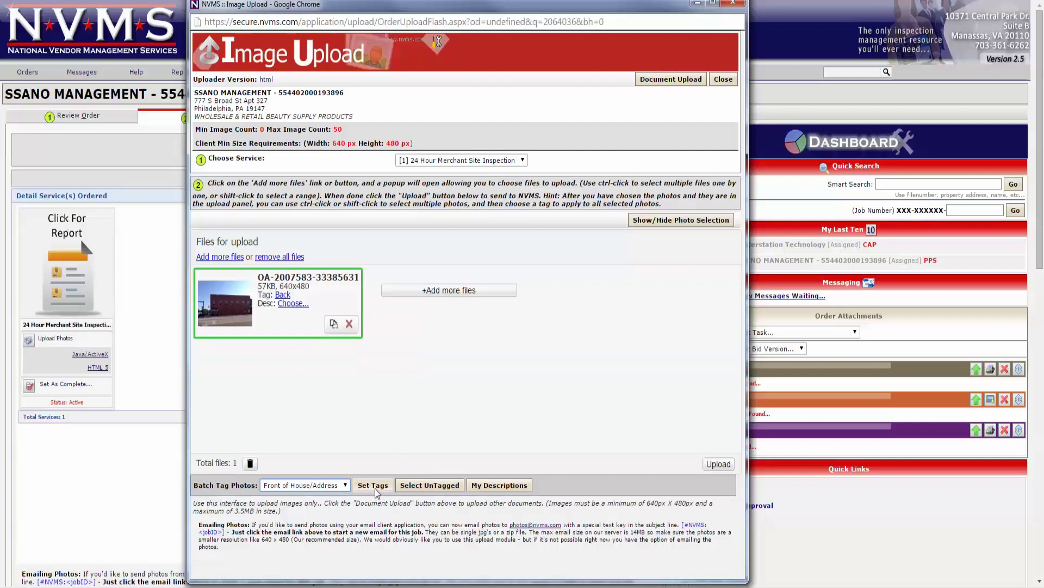
{"action": "left_click", "coordinate": [375, 489]}
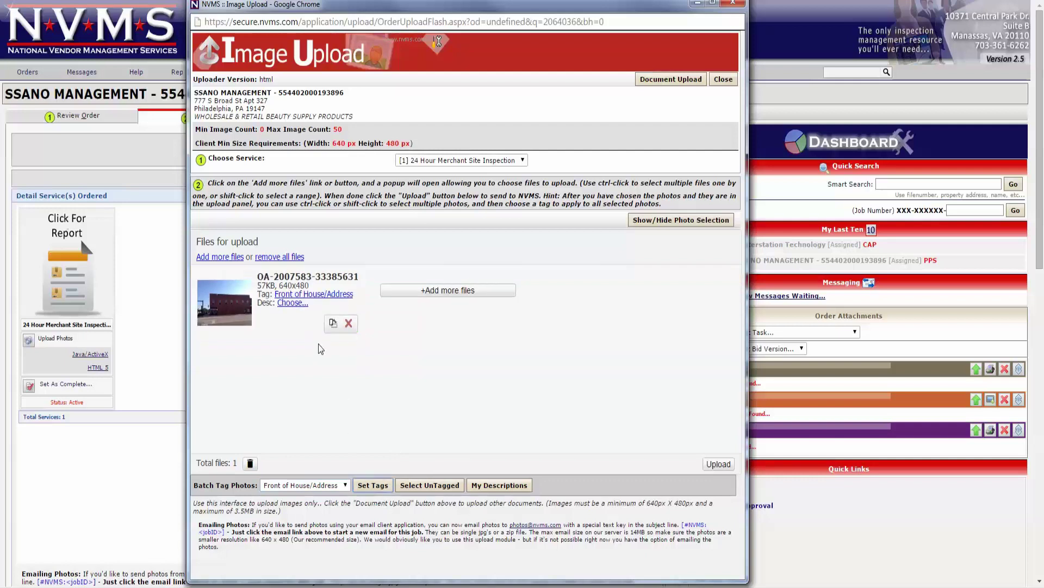
Step: Give the building photo the description "tester will delete" and save it
{"action": "left_click", "coordinate": [292, 304]}
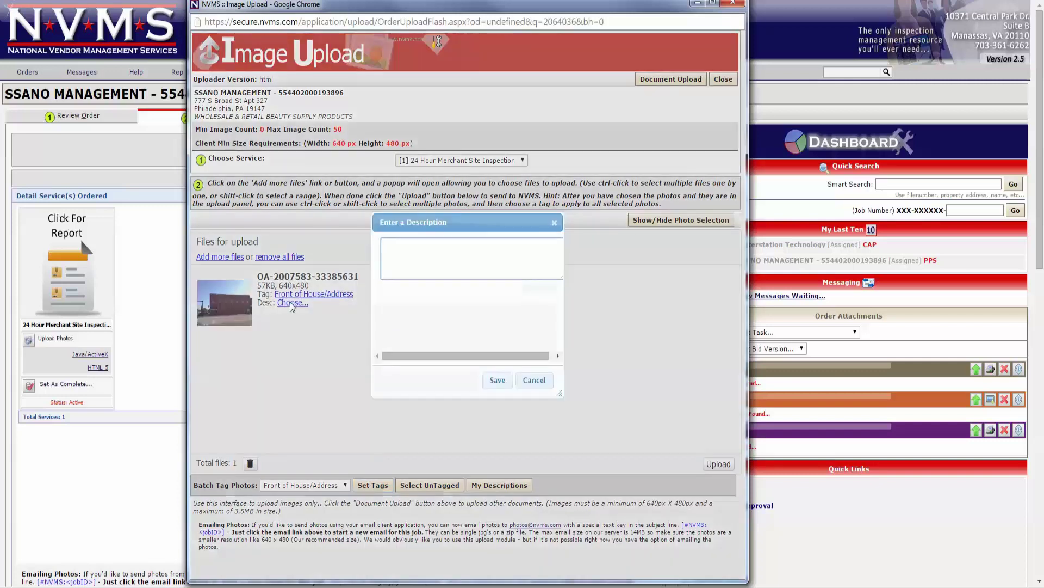
{"action": "type", "text": "tester will delete"}
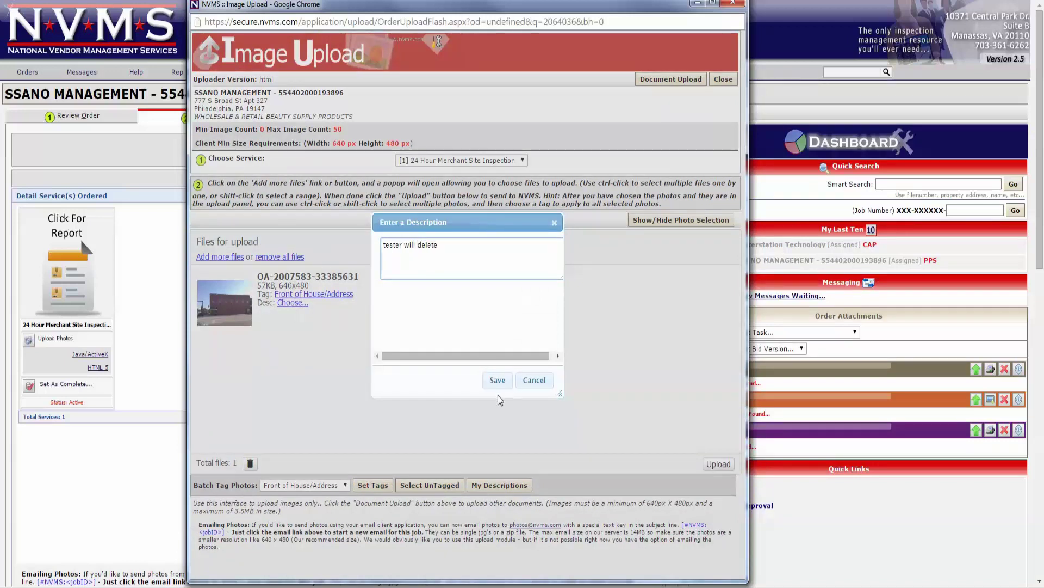
{"action": "left_click", "coordinate": [497, 380]}
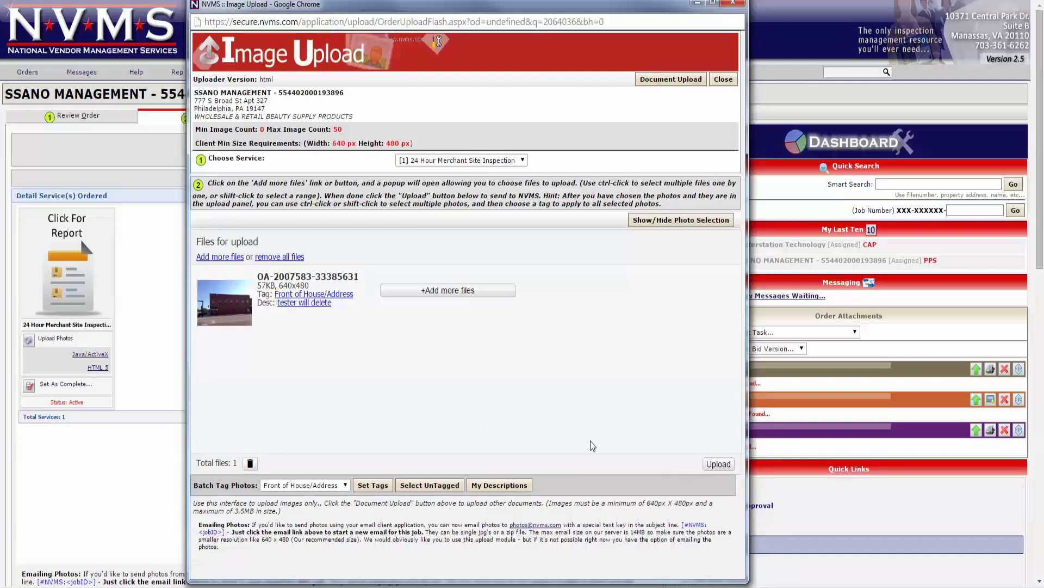
Step: Upload the tagged photo to the order and close the image upload window
{"action": "left_click", "coordinate": [719, 464]}
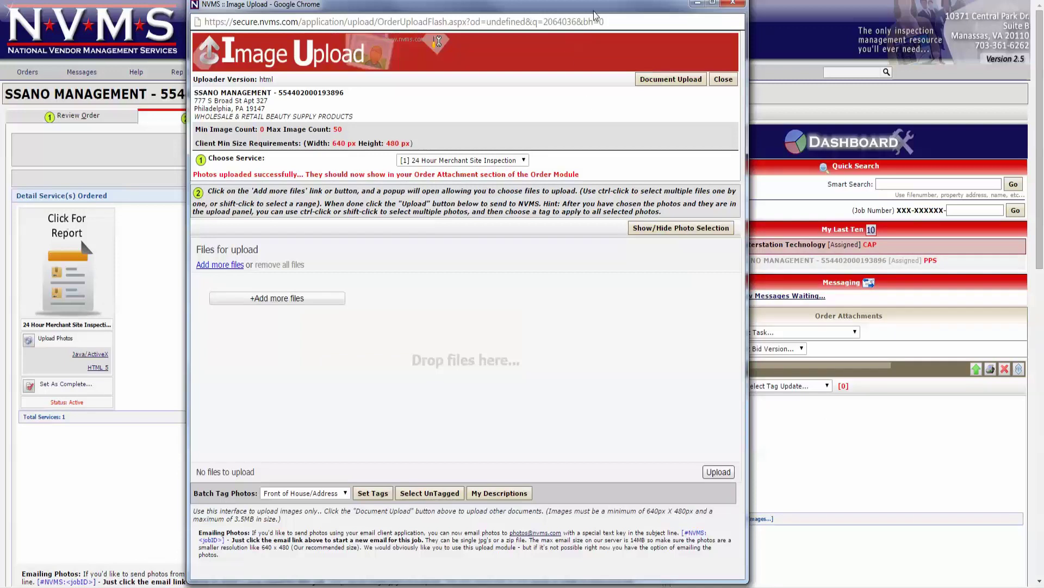
{"action": "left_click_drag", "start_coordinate": [594, 15], "coordinate": [562, 19]}
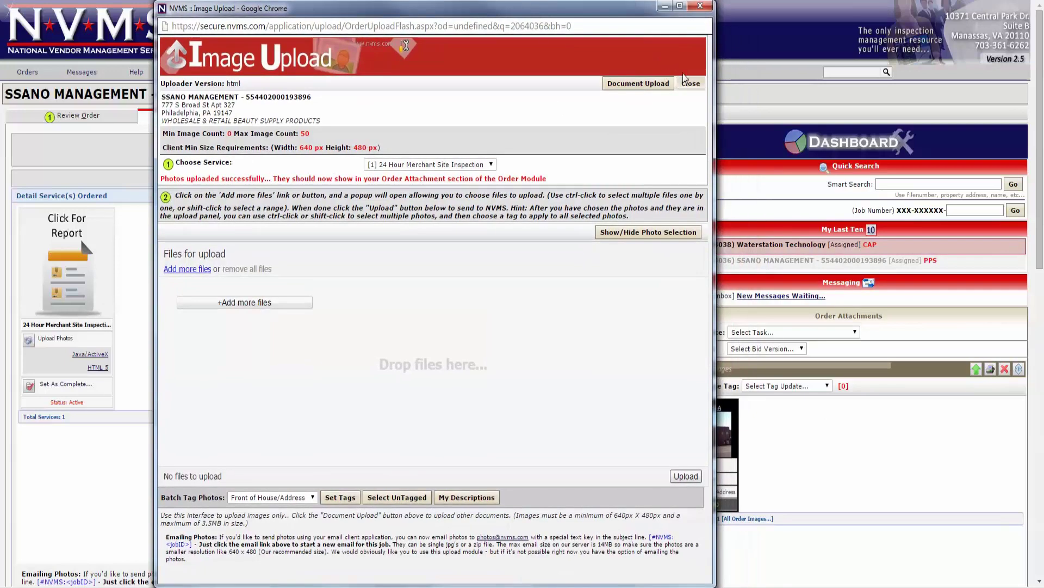
{"action": "left_click", "coordinate": [699, 7]}
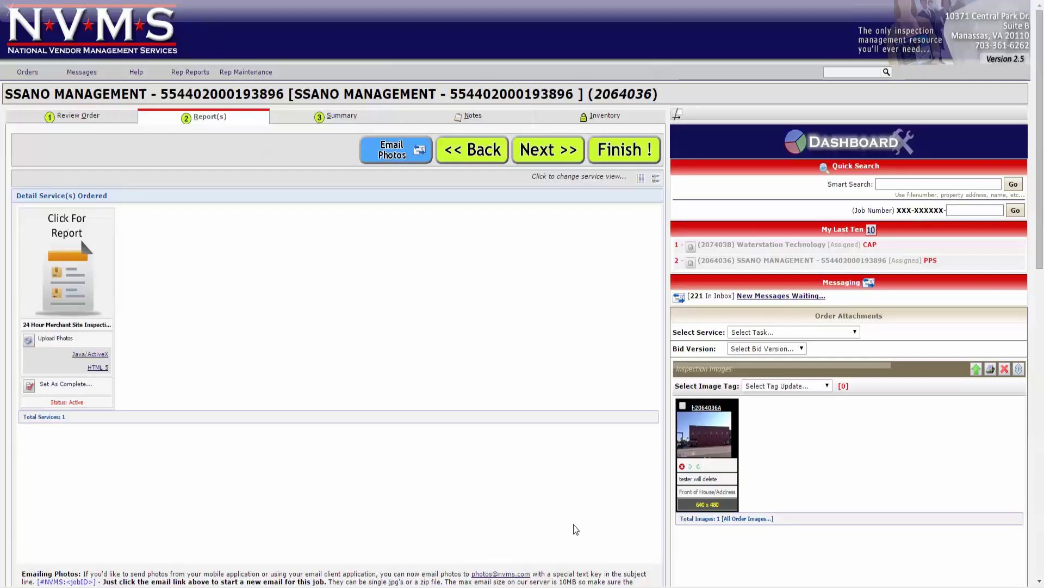
Step: Open a new photo email for the job, examine its prefilled recipient and subject, and discard it without saving
{"action": "scroll", "coordinate": [576, 529], "scroll_direction": "down", "scroll_amount": 1}
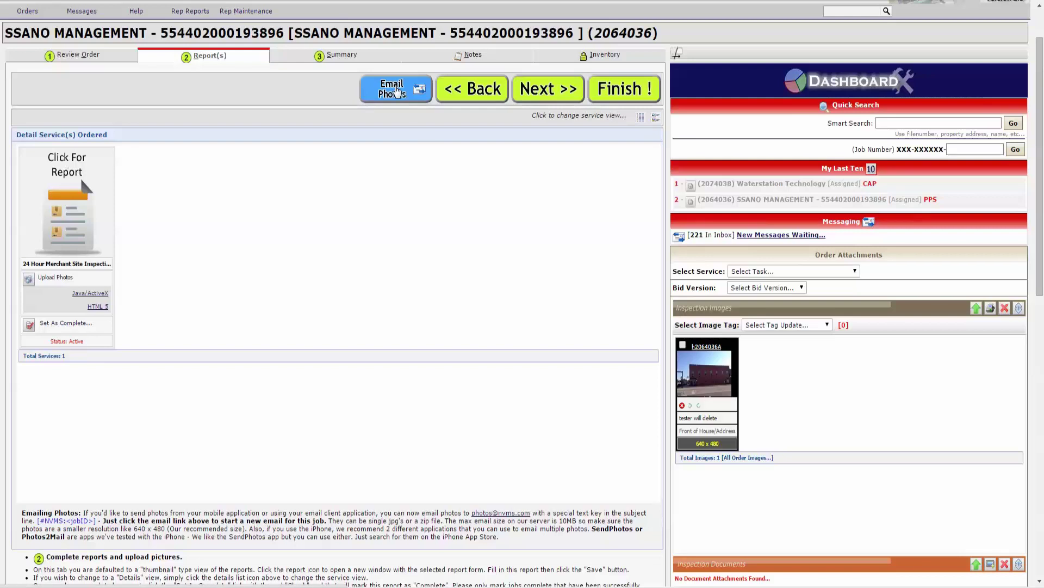
{"action": "left_click", "coordinate": [396, 90]}
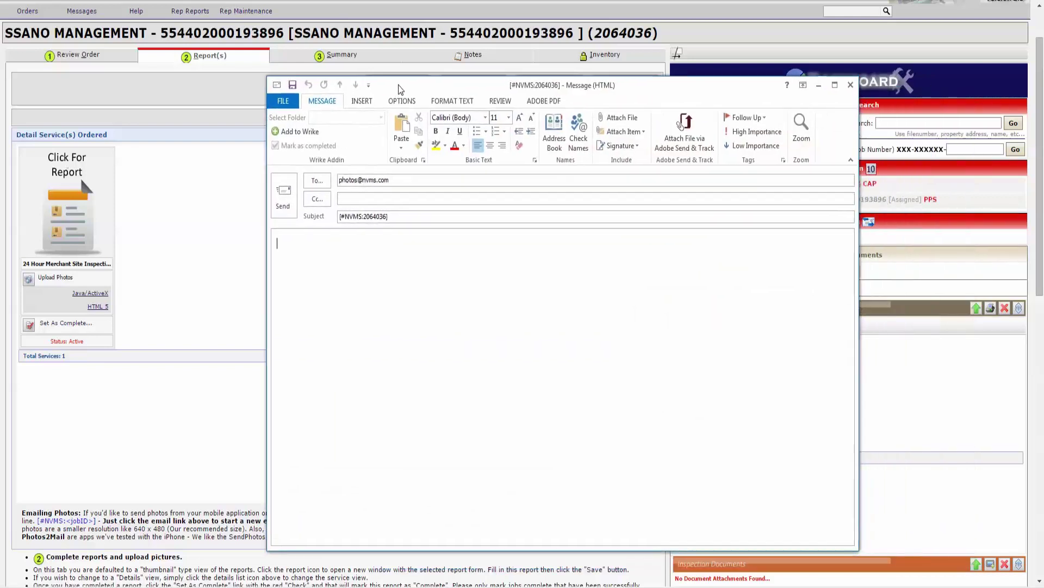
{"action": "left_click", "coordinate": [353, 177]}
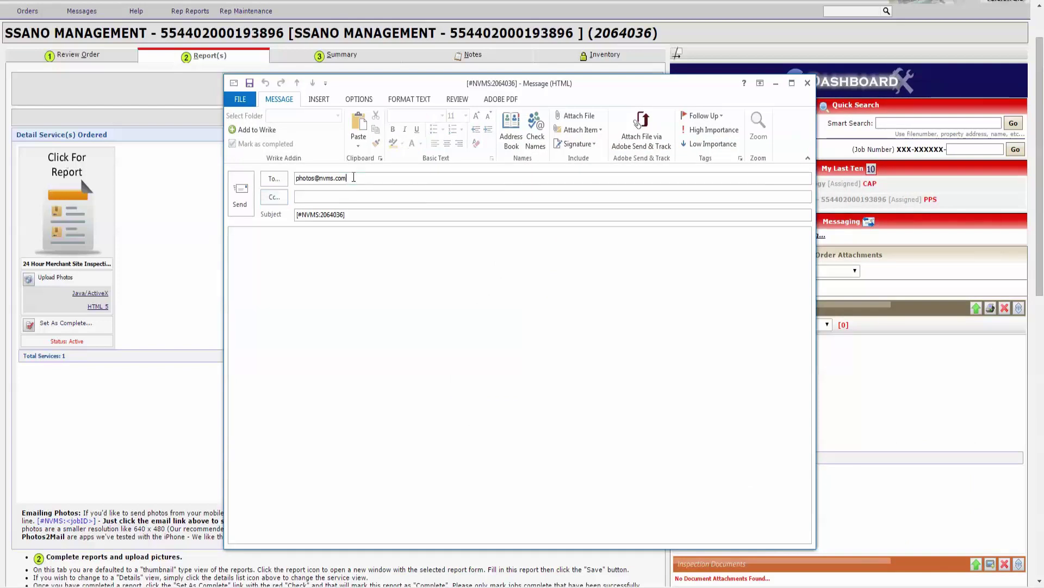
{"action": "left_click_drag", "start_coordinate": [353, 177], "coordinate": [296, 177]}
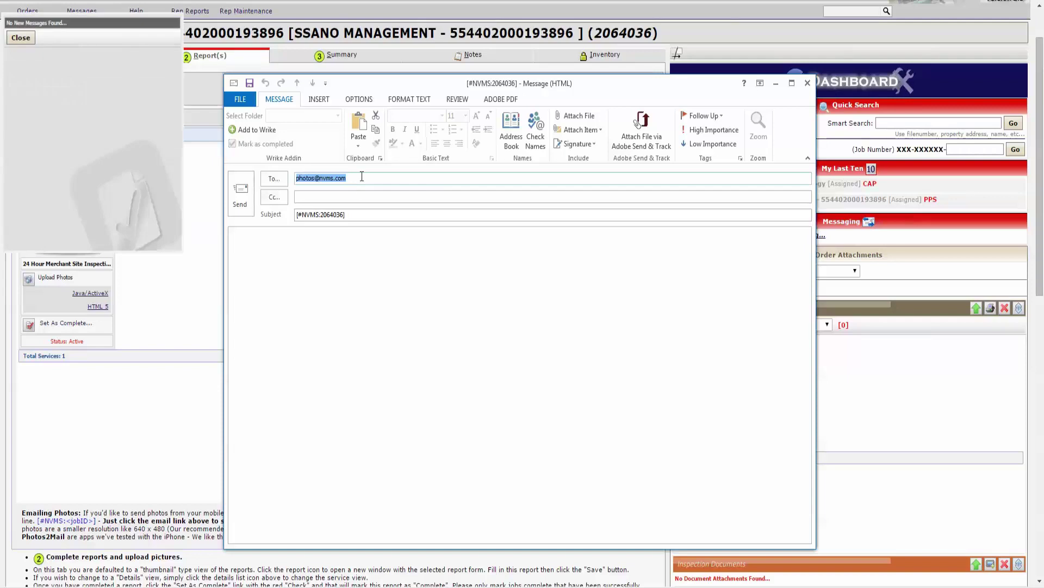
{"action": "left_click", "coordinate": [362, 176]}
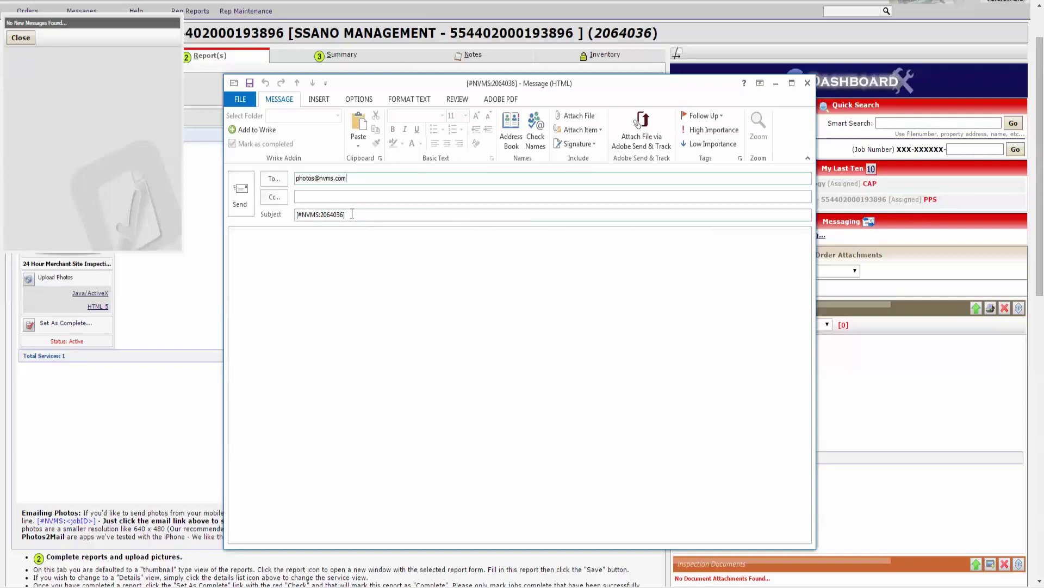
{"action": "left_click_drag", "start_coordinate": [348, 214], "coordinate": [296, 212]}
{"action": "left_click", "coordinate": [355, 213]}
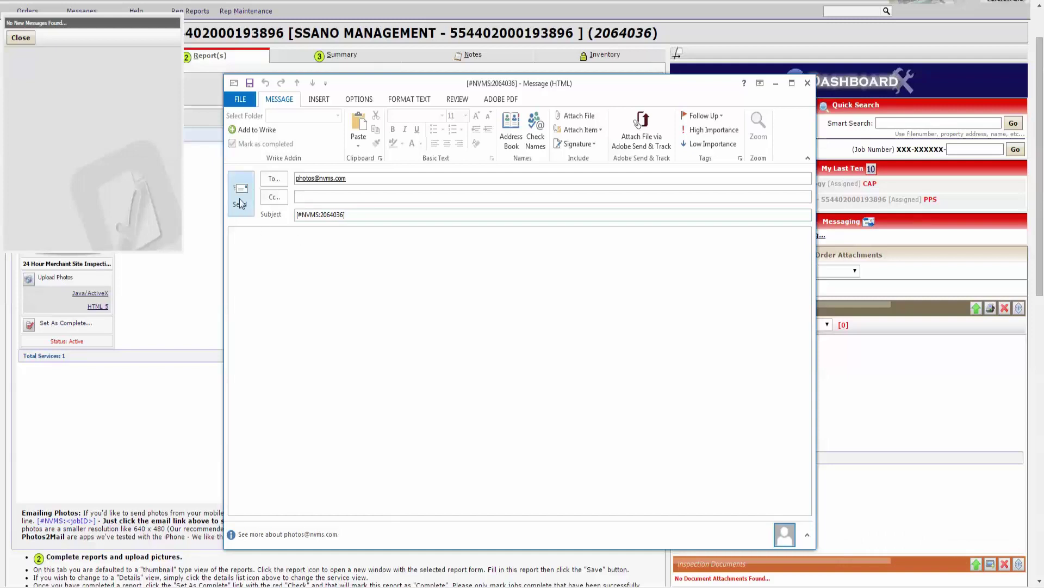
{"action": "left_click", "coordinate": [806, 83]}
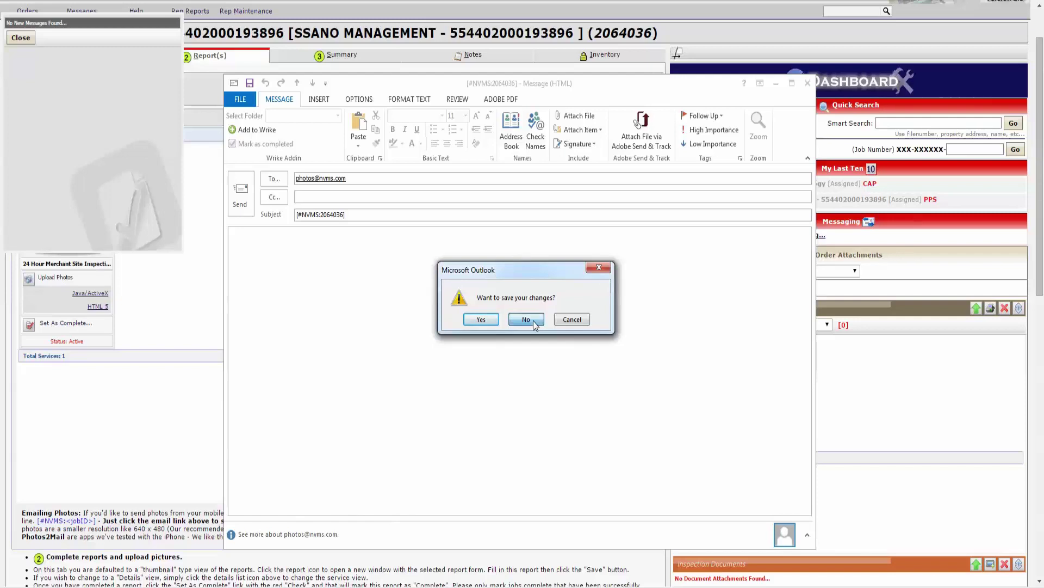
{"action": "left_click", "coordinate": [534, 321]}
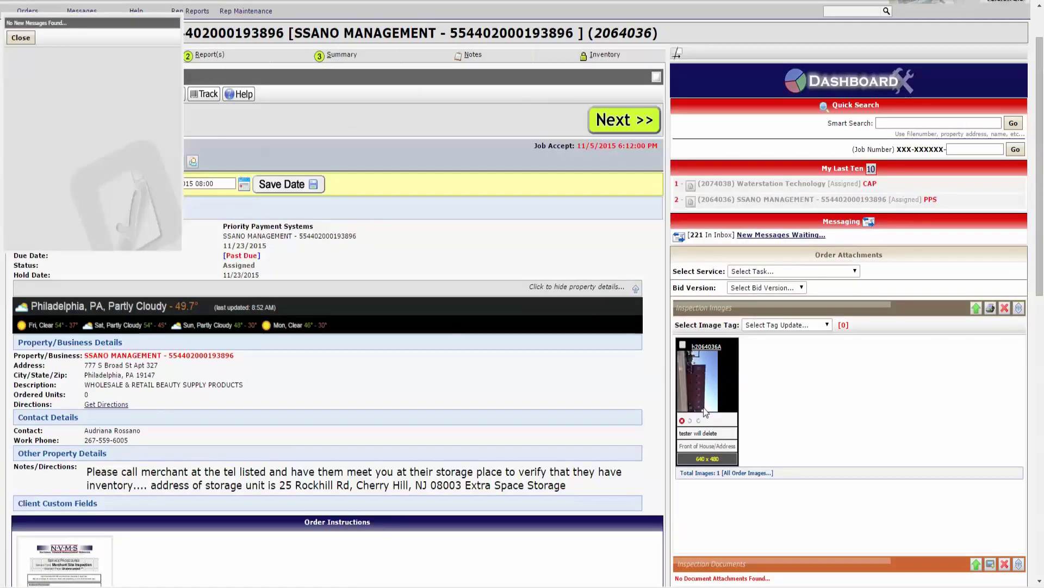
Step: Open the uploaded building photo's properties and rotate the photo 90 degrees counterclockwise so the building stands upright
{"action": "left_click", "coordinate": [707, 346]}
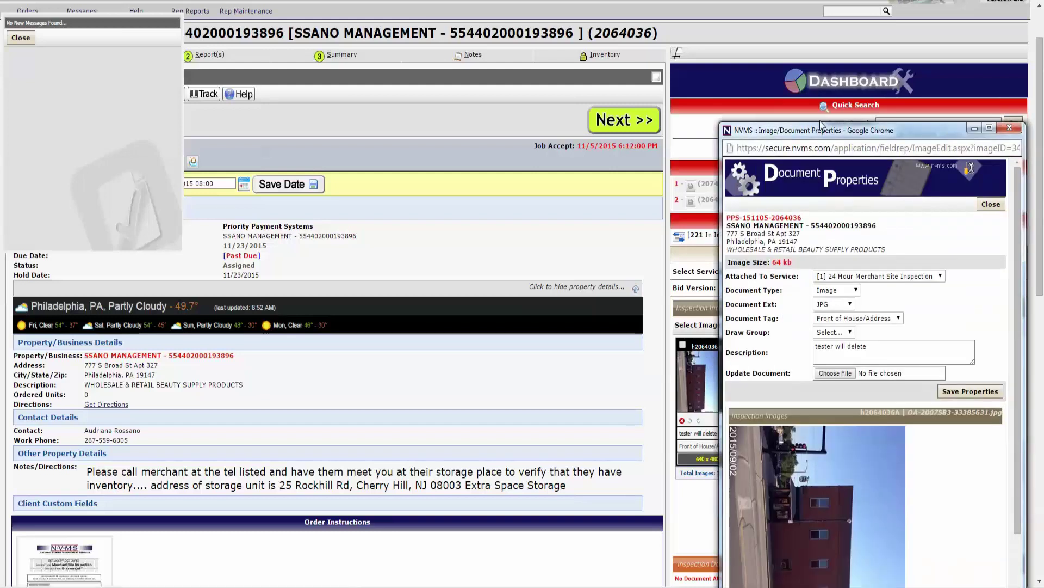
{"action": "left_click_drag", "start_coordinate": [822, 133], "coordinate": [469, 0]}
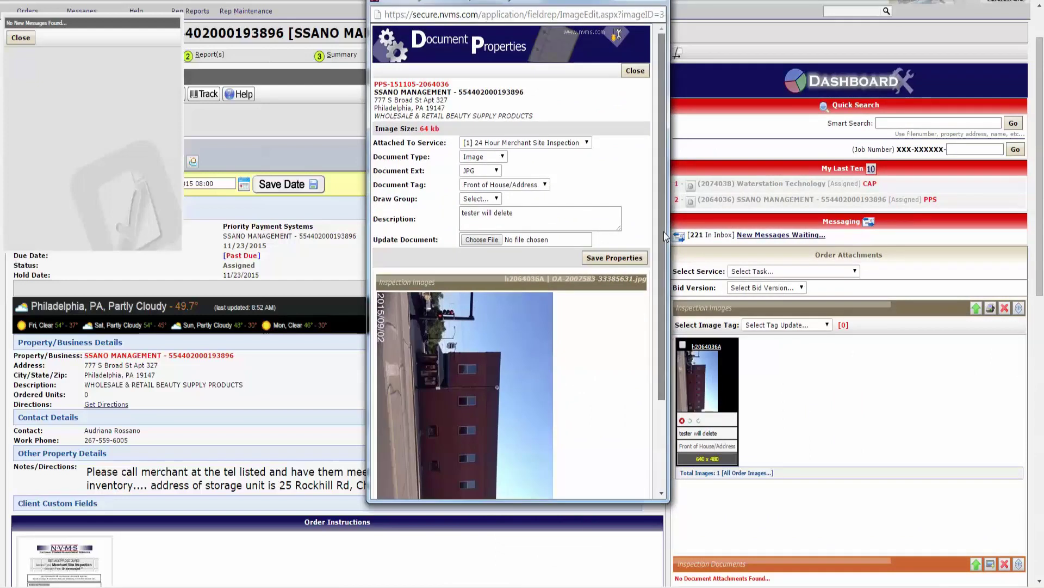
{"action": "left_click_drag", "start_coordinate": [663, 231], "coordinate": [653, 354]}
{"action": "left_click", "coordinate": [397, 450]}
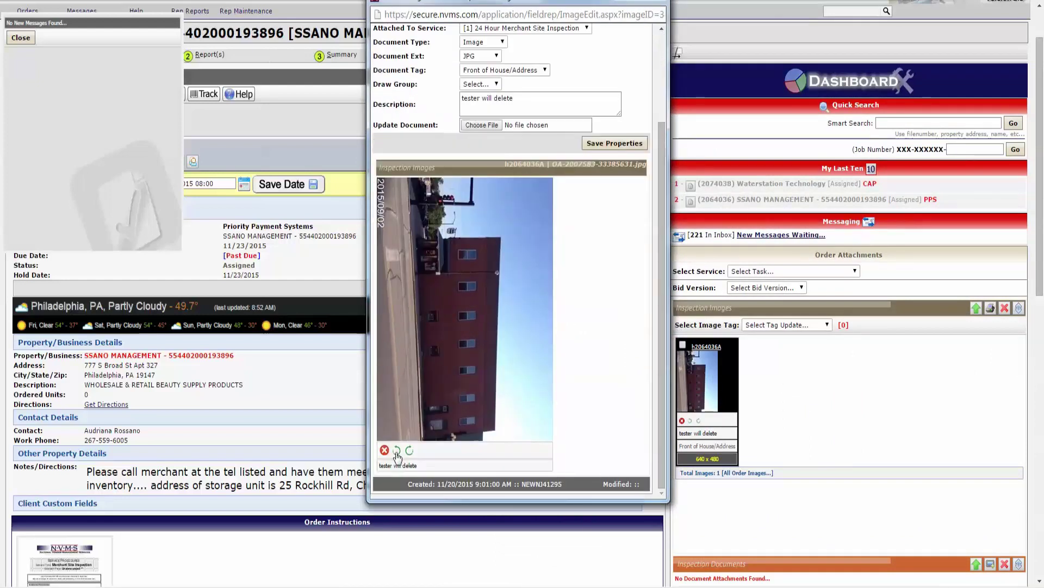
{"action": "scroll", "coordinate": [441, 421], "scroll_direction": "down", "scroll_amount": 1}
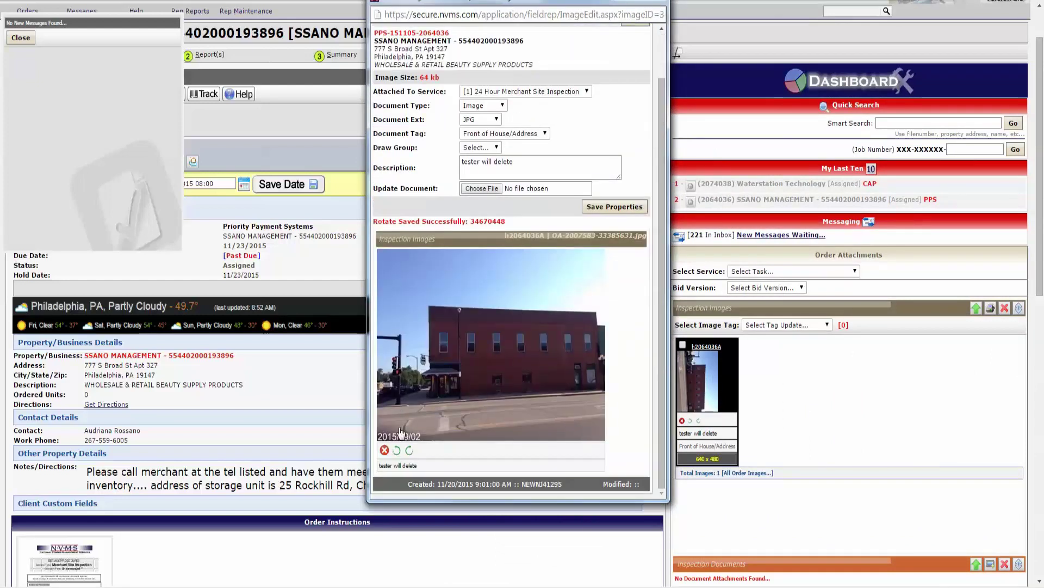
Step: Set the photo's document type to Video, its extension to GIF and its tag to Deficiency/Safety, leaving the draw group unselected
{"action": "left_click", "coordinate": [497, 105]}
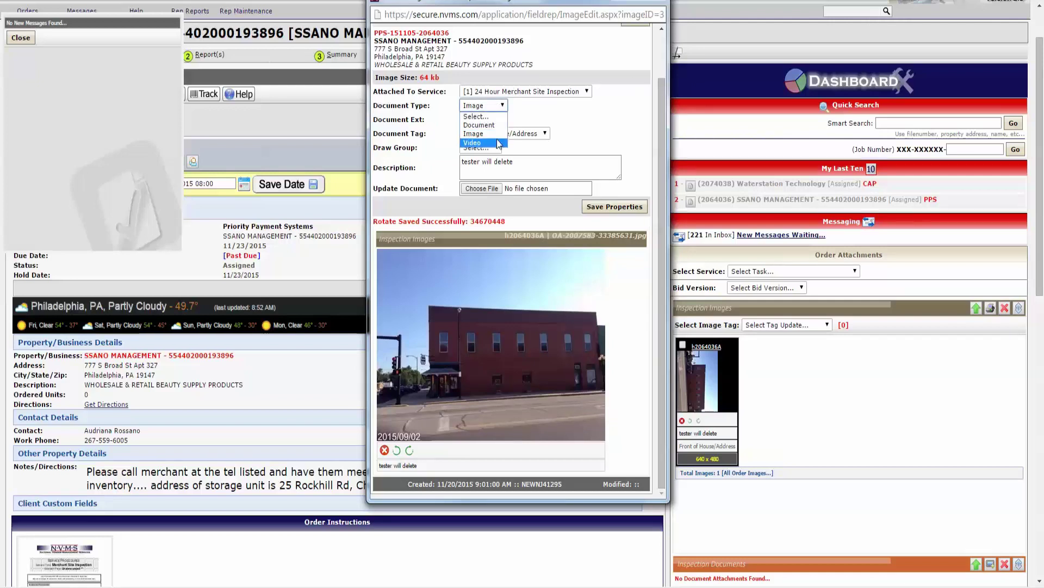
{"action": "left_click", "coordinate": [498, 144]}
{"action": "left_click", "coordinate": [496, 120]}
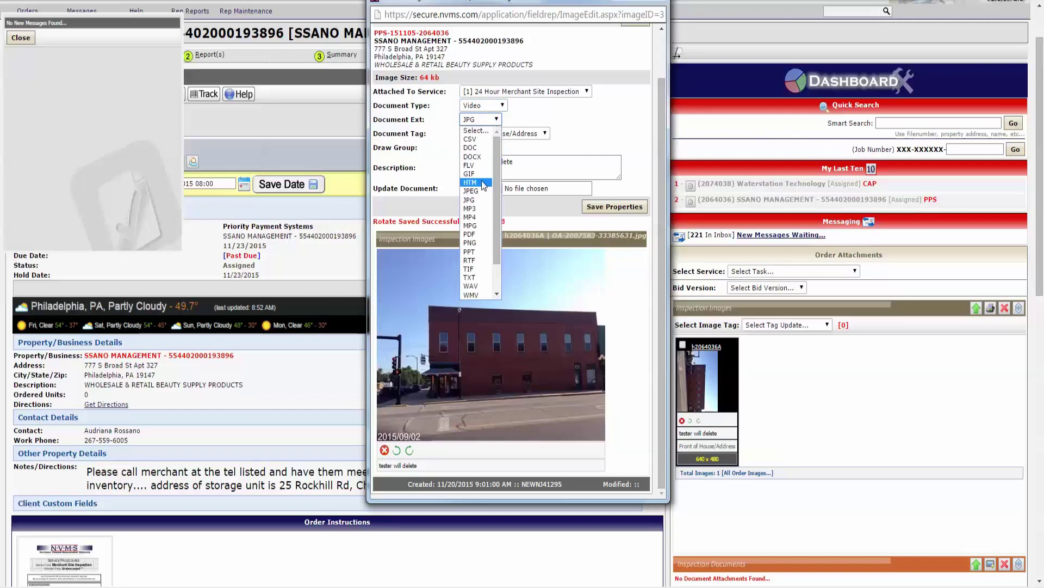
{"action": "left_click", "coordinate": [482, 174]}
{"action": "left_click", "coordinate": [500, 135]}
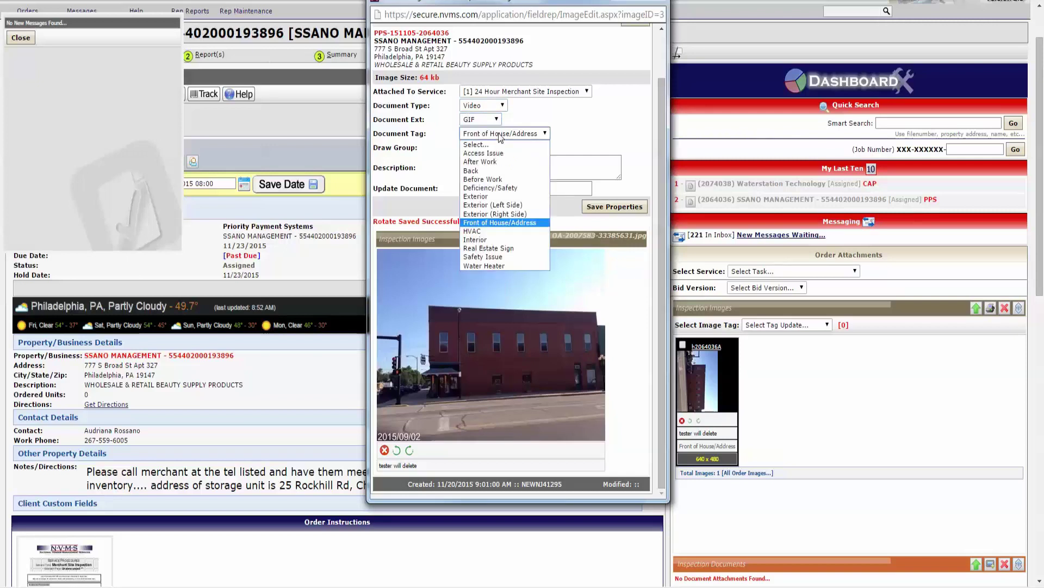
{"action": "left_click", "coordinate": [501, 136]}
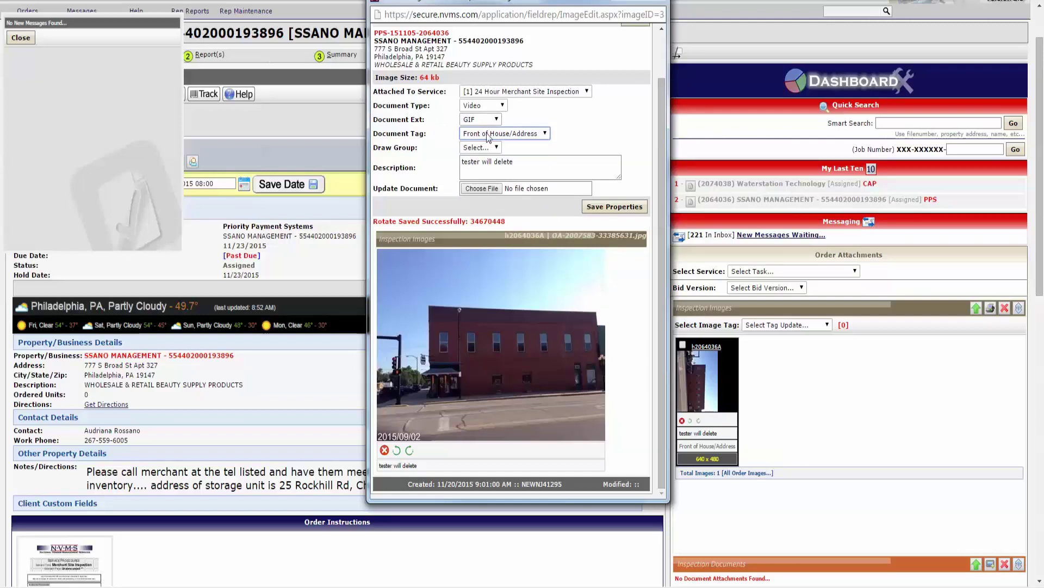
{"action": "left_click", "coordinate": [491, 135]}
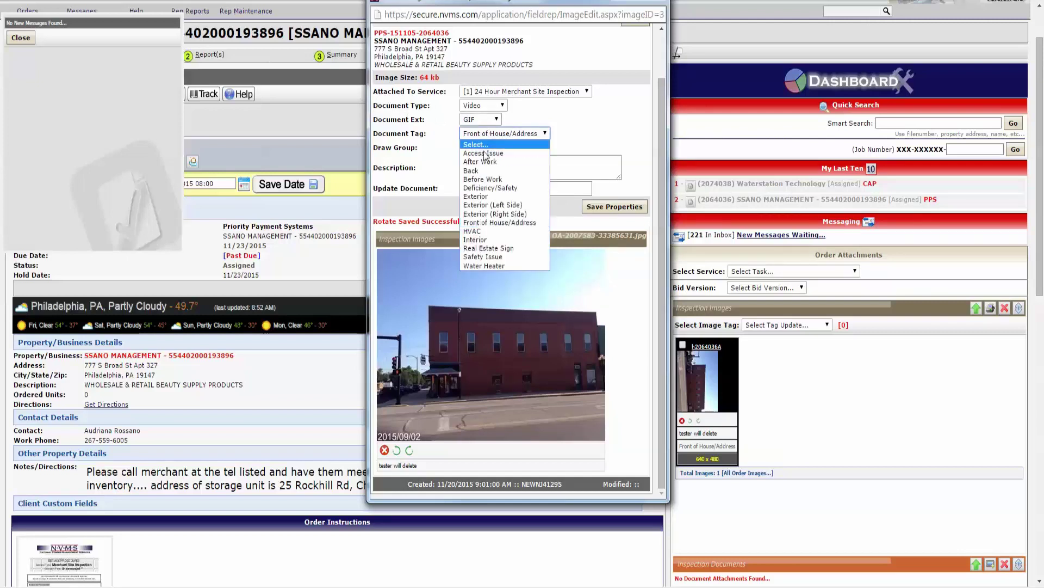
{"action": "left_click", "coordinate": [490, 188]}
{"action": "left_click", "coordinate": [494, 148]}
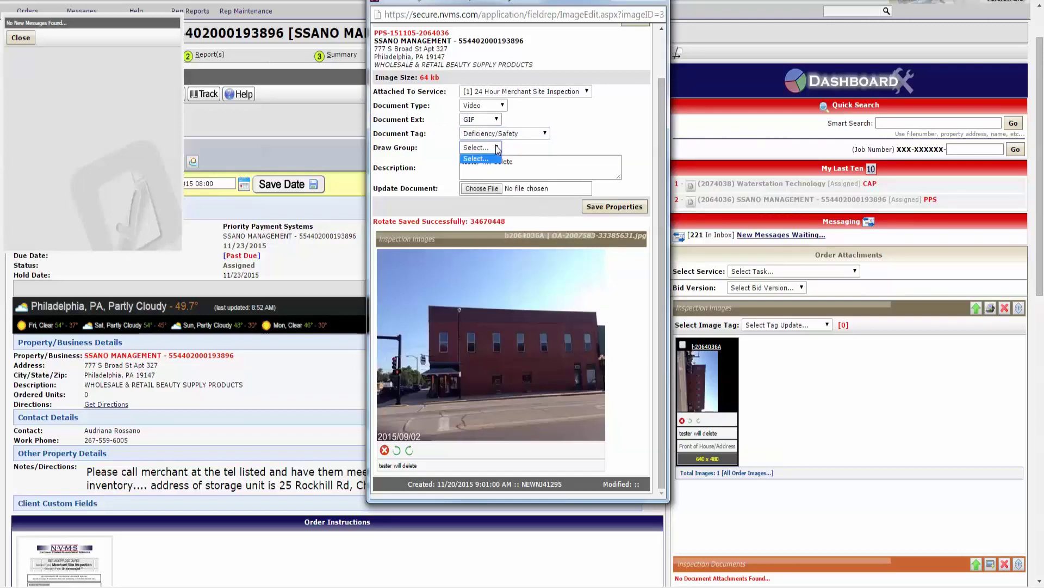
{"action": "left_click", "coordinate": [498, 149]}
Step: Review the photo's description and the rotation's save status, and return to the order page without saving the properties
{"action": "left_click_drag", "start_coordinate": [525, 161], "coordinate": [456, 162]}
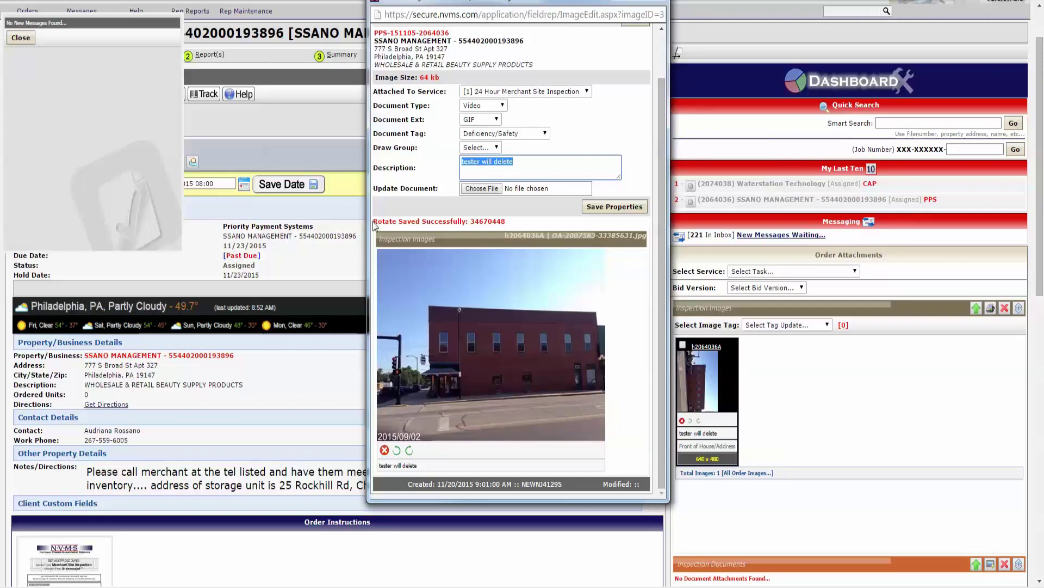
{"action": "left_click_drag", "start_coordinate": [374, 224], "coordinate": [506, 223]}
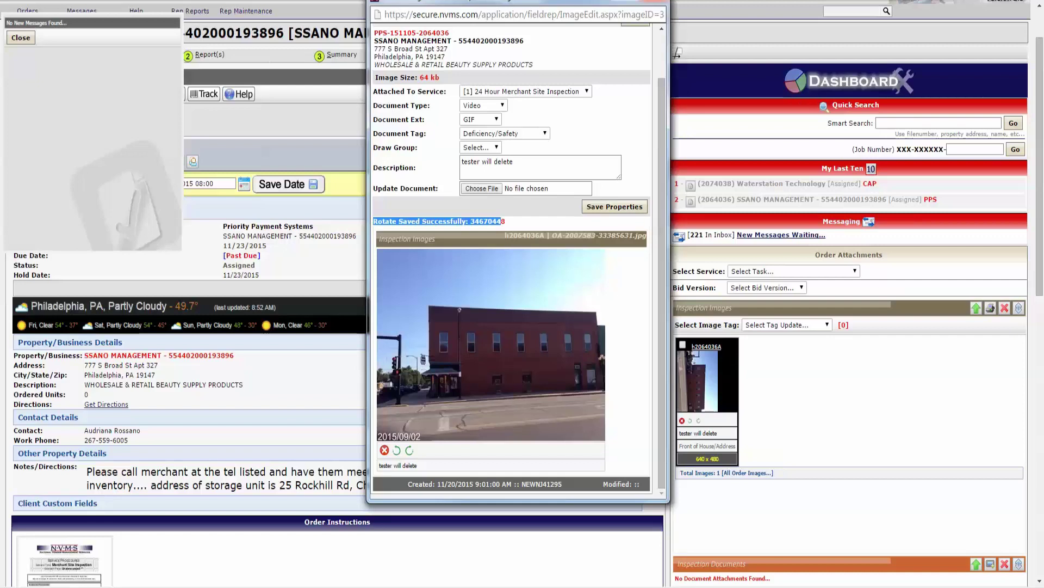
{"action": "left_click", "coordinate": [685, 65]}
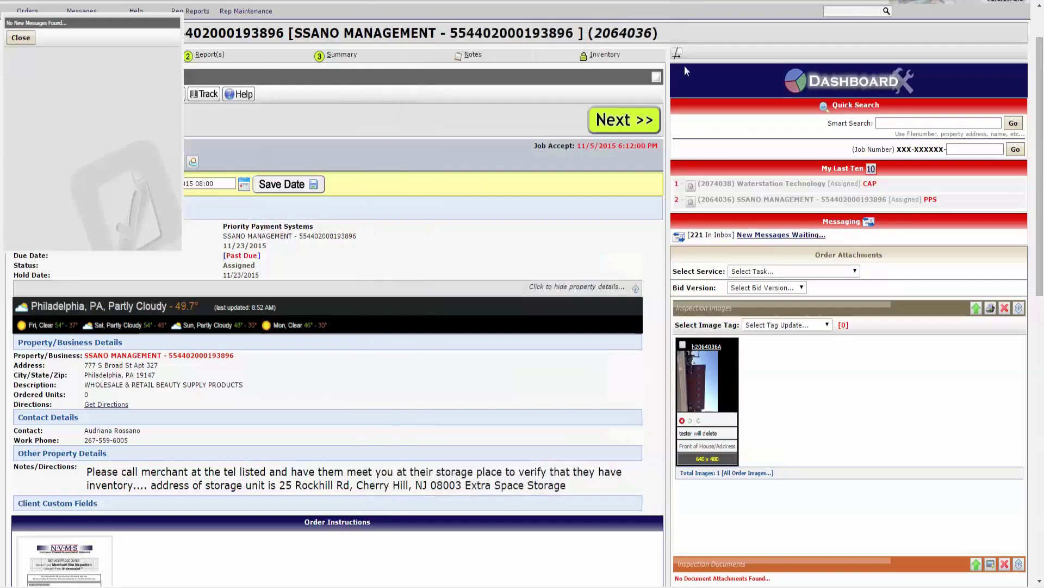
Step: Delete the building photo from the order's inspection images, confirm the deletion and close the messages pop-up
{"action": "left_click", "coordinate": [684, 422]}
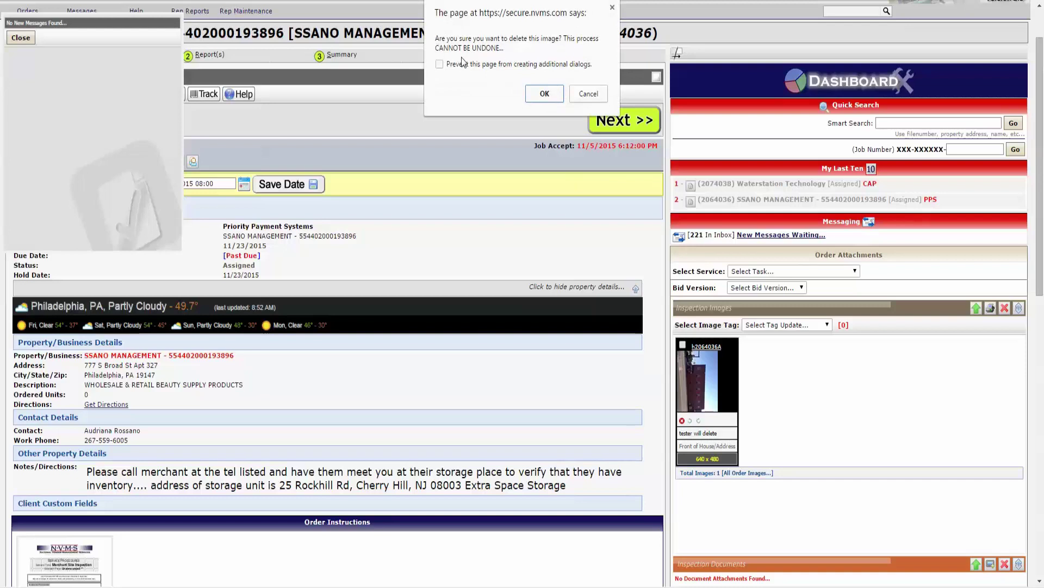
{"action": "left_click", "coordinate": [545, 96]}
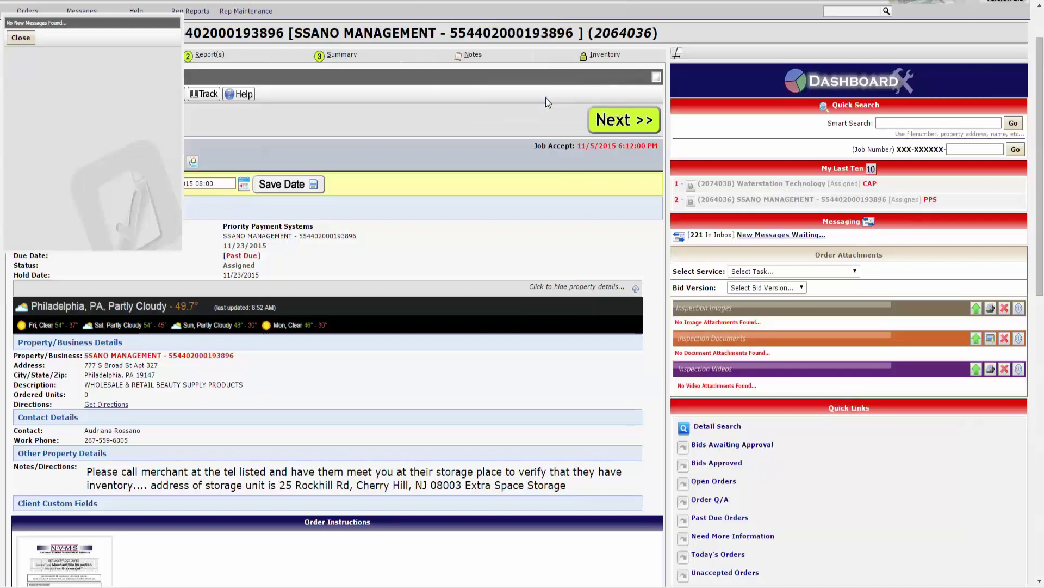
{"action": "left_click", "coordinate": [21, 37]}
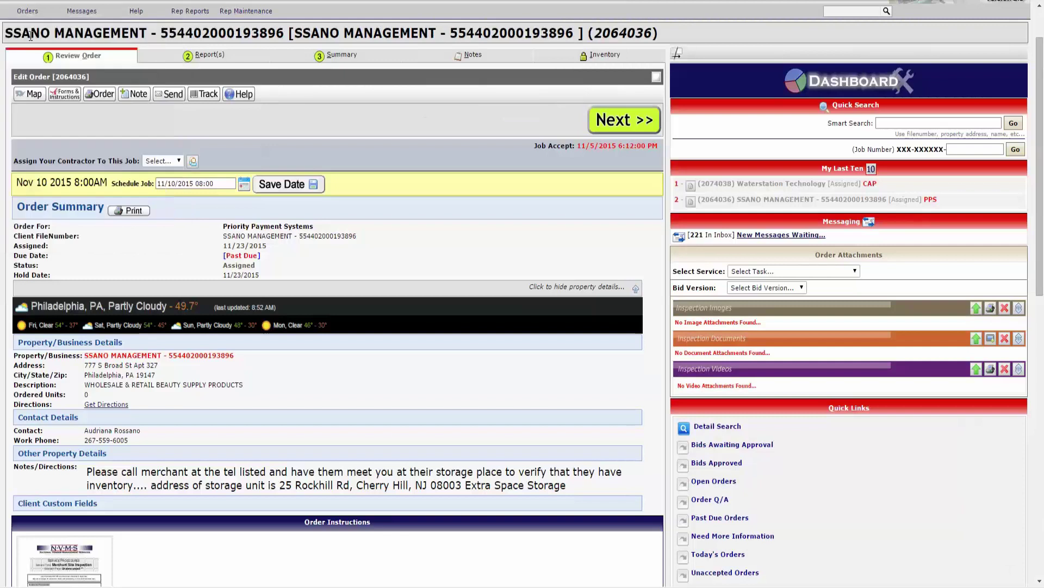
{"action": "scroll", "coordinate": [301, 285], "scroll_direction": "up", "scroll_amount": 1}
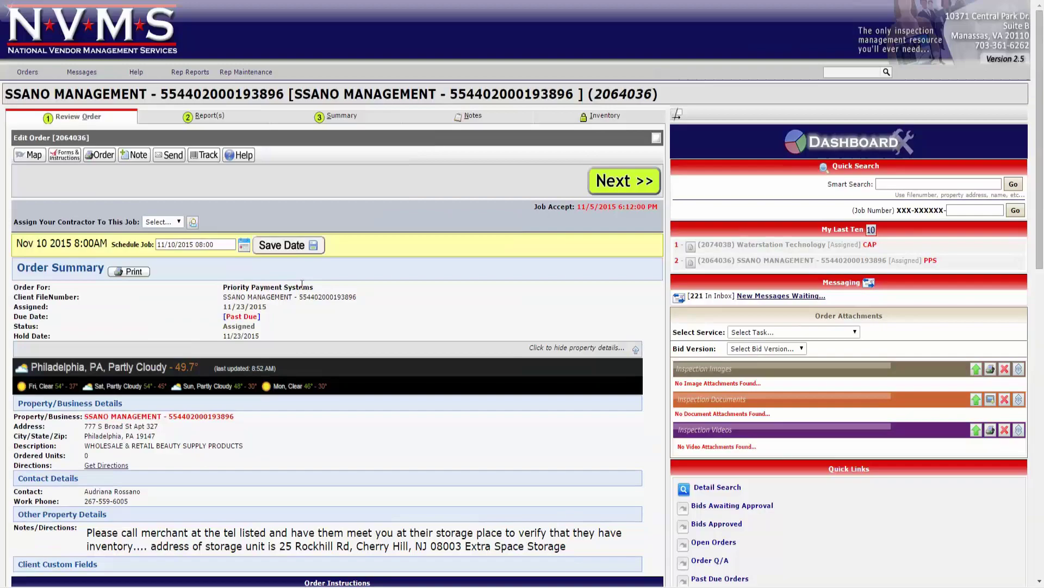